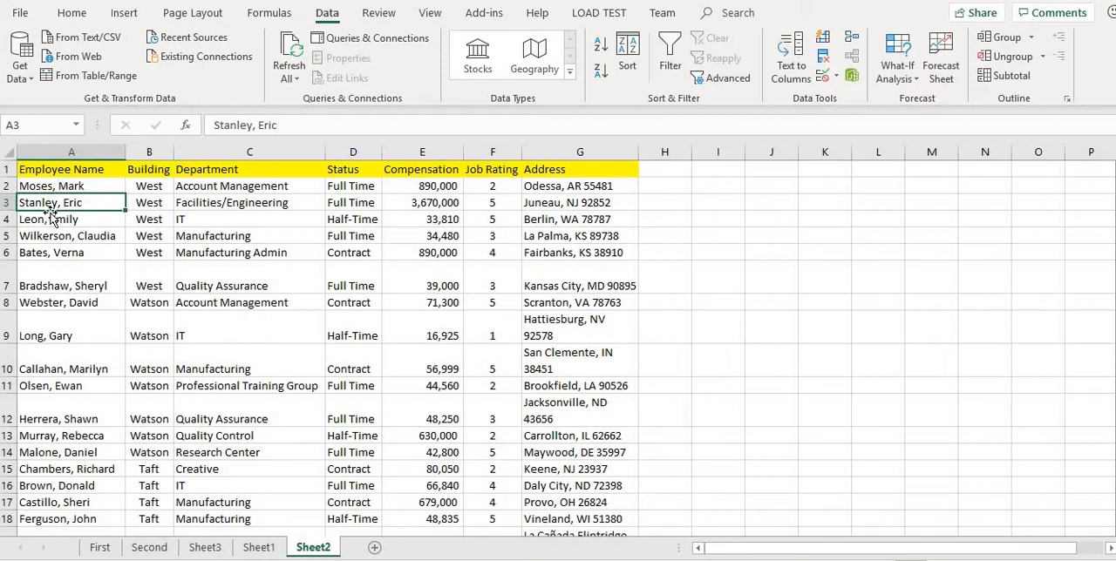
Insert a blank column between the Employee Name and Building columns.
{"action": "scroll", "coordinate": [83, 189], "scroll_direction": "down", "scroll_amount": 1}
{"action": "scroll", "coordinate": [83, 189], "scroll_direction": "up", "scroll_amount": 1}
{"action": "left_click", "coordinate": [86, 186]}
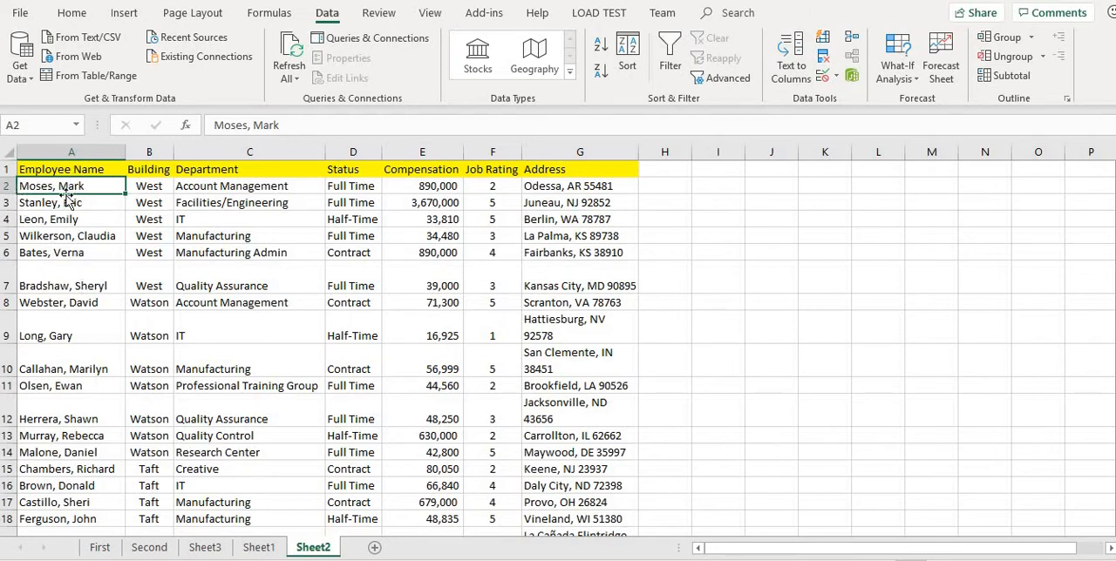
{"action": "right_click", "coordinate": [151, 150]}
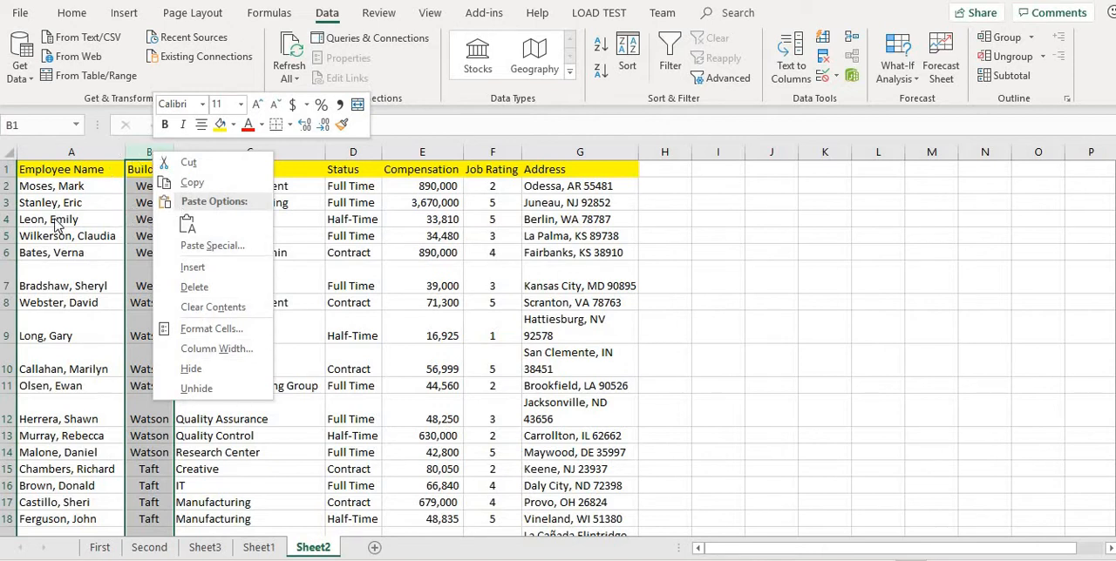
{"action": "left_click", "coordinate": [243, 277]}
{"action": "left_click", "coordinate": [170, 222]}
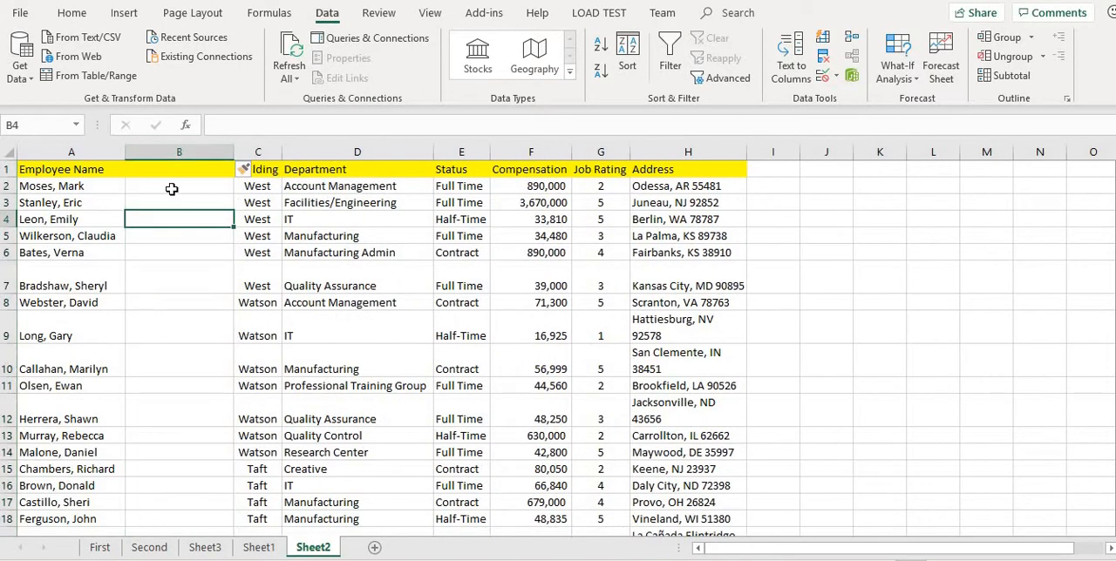
Split the Employee Name column at the commas with Text to Columns, keeping General format and destination $A$1 and replacing existing data.
{"action": "left_click", "coordinate": [61, 153]}
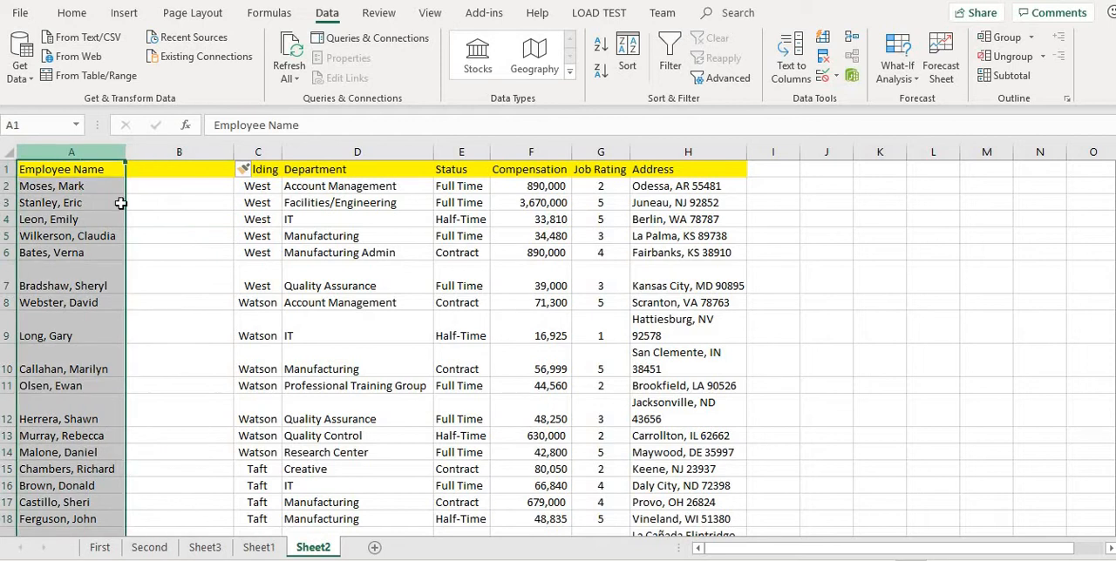
{"action": "left_click", "coordinate": [787, 49]}
{"action": "left_click_drag", "start_coordinate": [443, 110], "coordinate": [766, 109]}
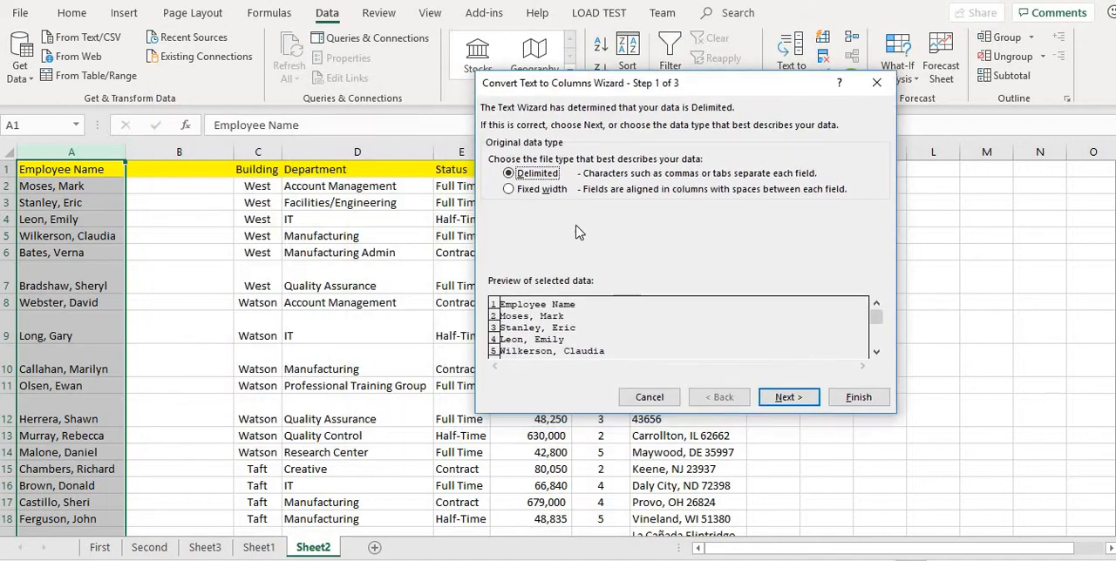
{"action": "left_click", "coordinate": [790, 396]}
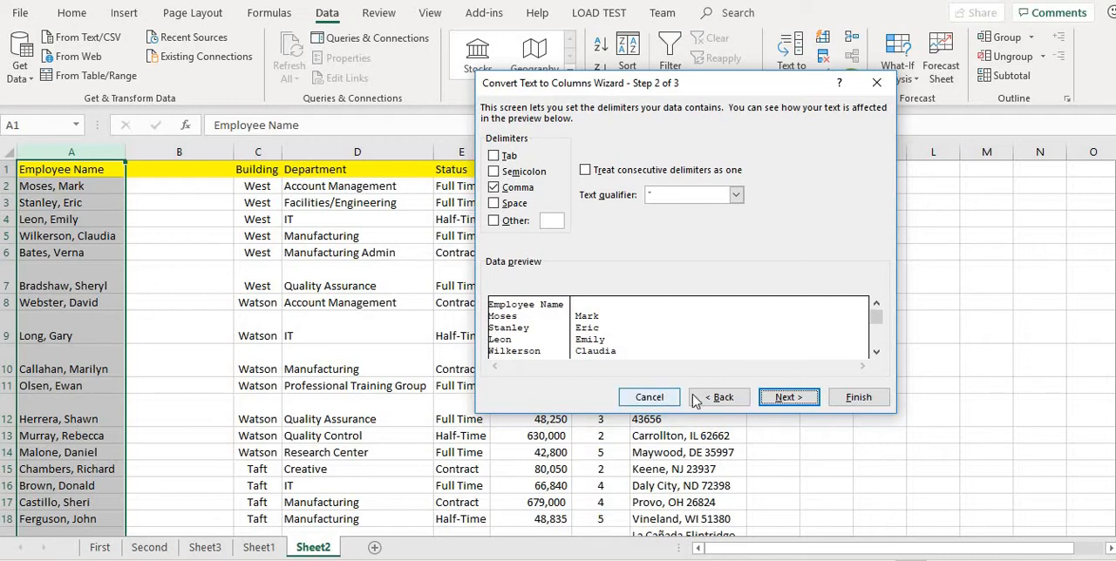
{"action": "left_click", "coordinate": [722, 397]}
{"action": "left_click", "coordinate": [787, 398]}
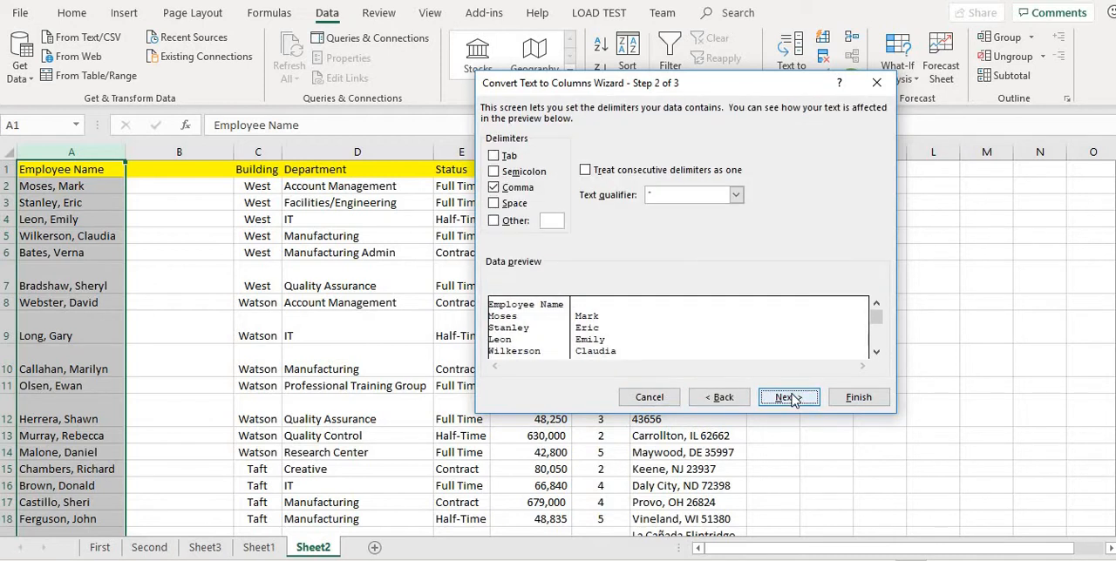
{"action": "left_click", "coordinate": [787, 398]}
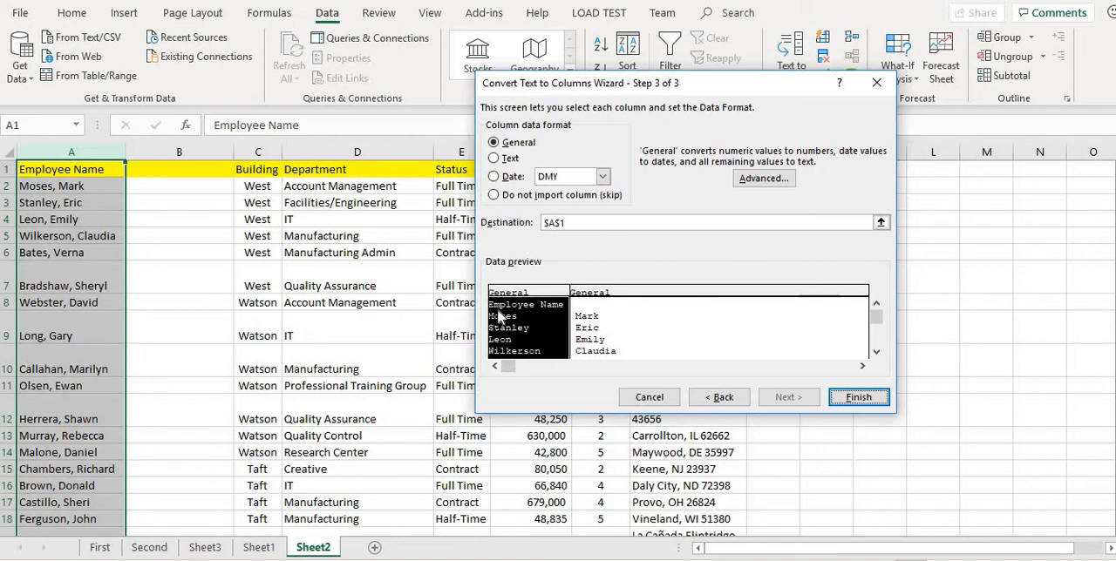
{"action": "mouse_move", "coordinate": [877, 316]}
{"action": "left_mouse_down"}
{"action": "mouse_move", "coordinate": [877, 350]}
{"action": "mouse_move", "coordinate": [868, 301]}
{"action": "left_mouse_up"}
{"action": "left_click", "coordinate": [868, 397]}
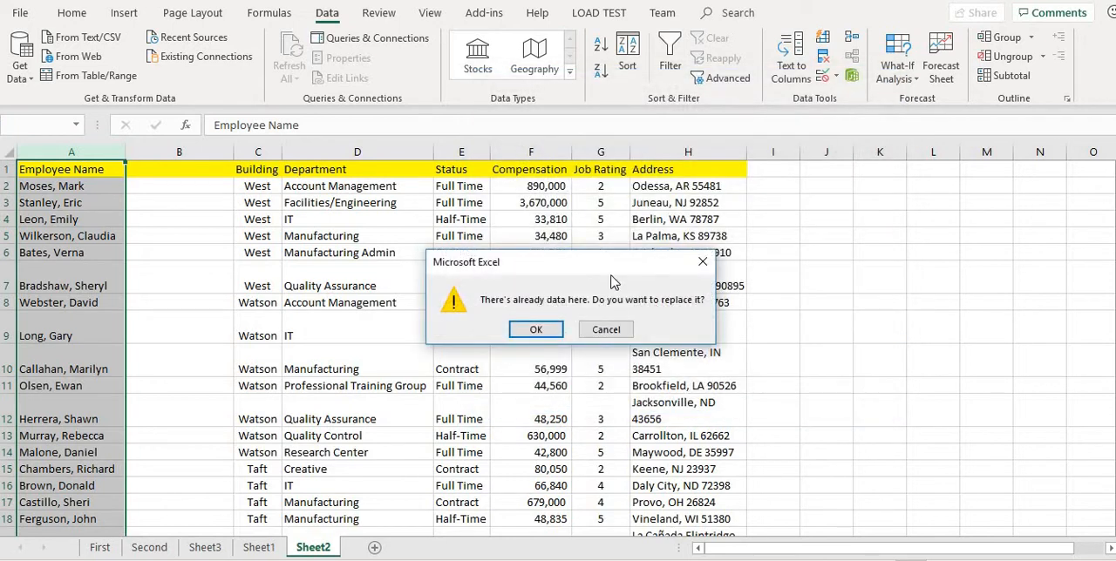
{"action": "left_click", "coordinate": [531, 327]}
{"action": "left_click", "coordinate": [175, 252]}
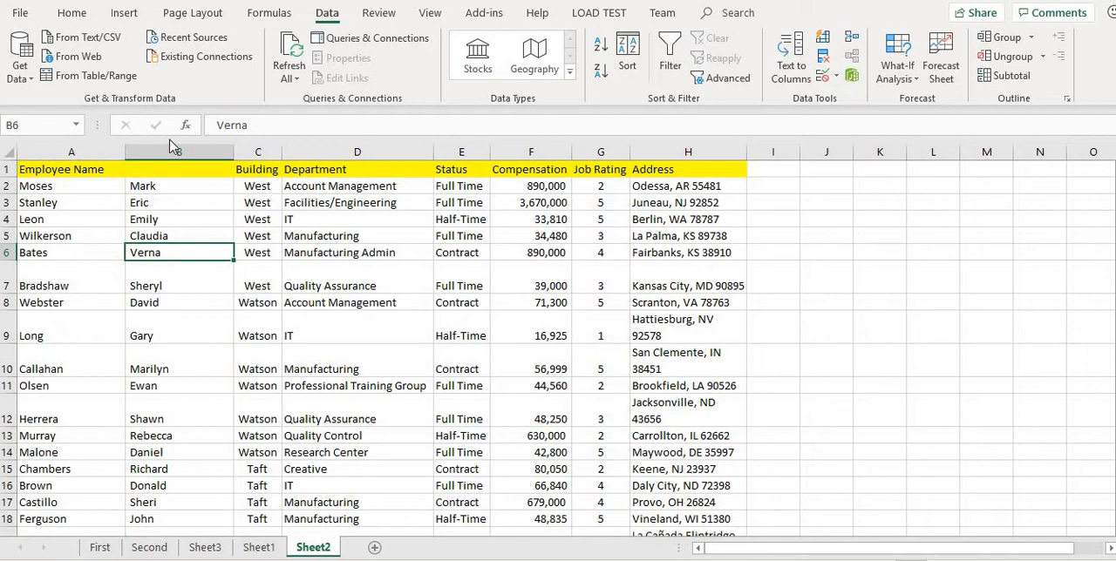
{"action": "left_click", "coordinate": [61, 257]}
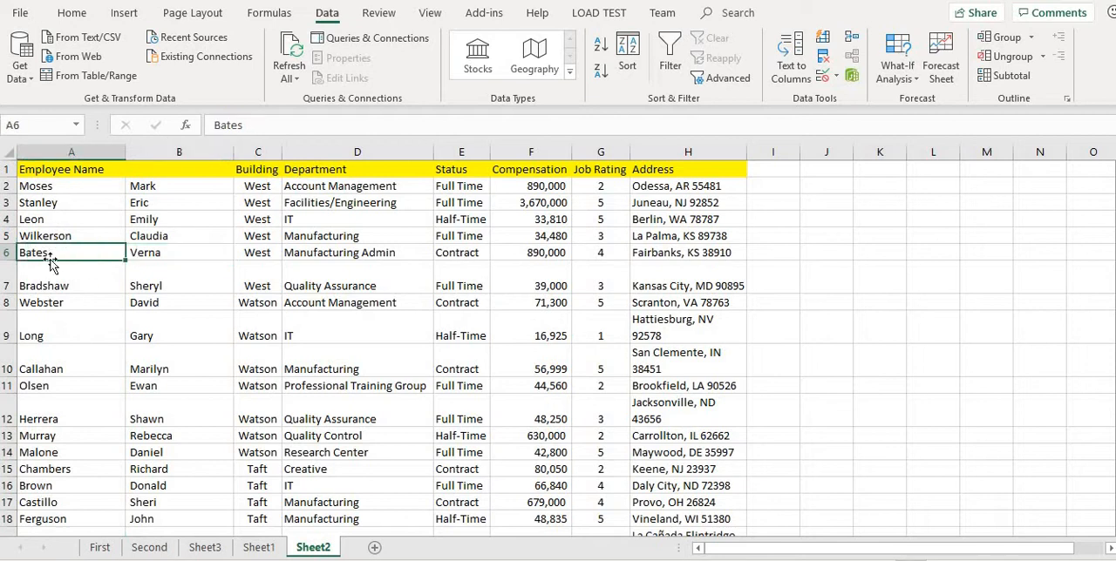
Change the header in A1 to "Employee first name" and enter "last name" as the header in B1.
{"action": "double_click", "coordinate": [96, 170]}
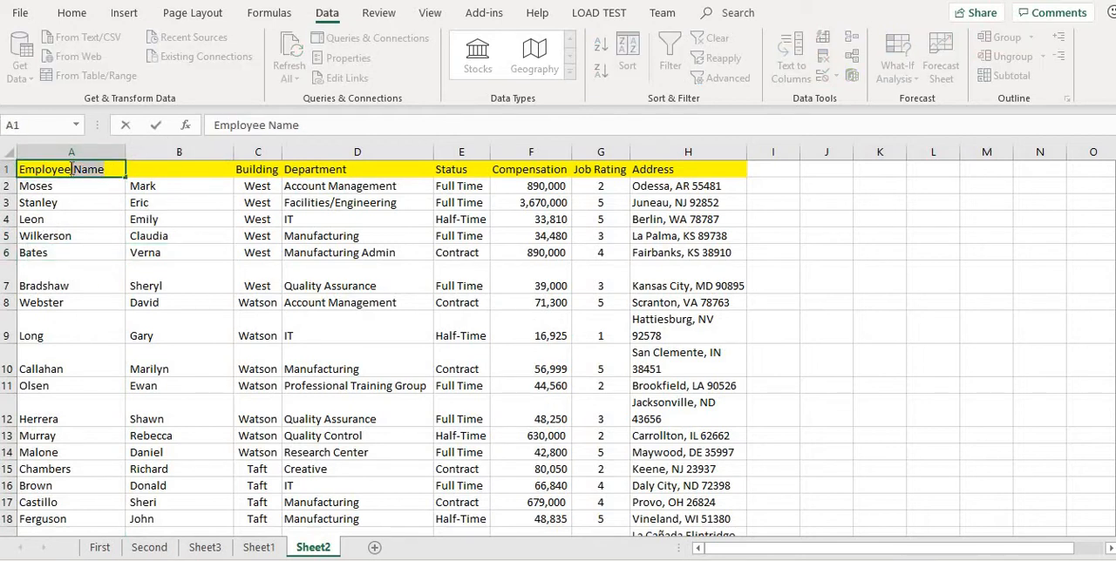
{"action": "left_click_drag", "start_coordinate": [72, 169], "coordinate": [103, 170]}
{"action": "key", "text": "Delete"}
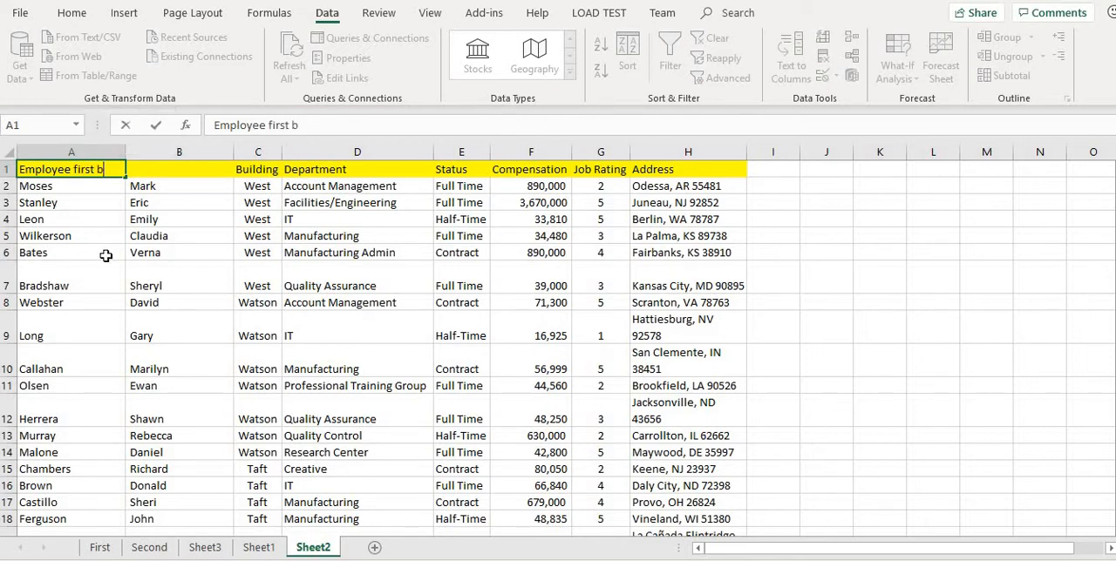
{"action": "type", "text": "first namw"}
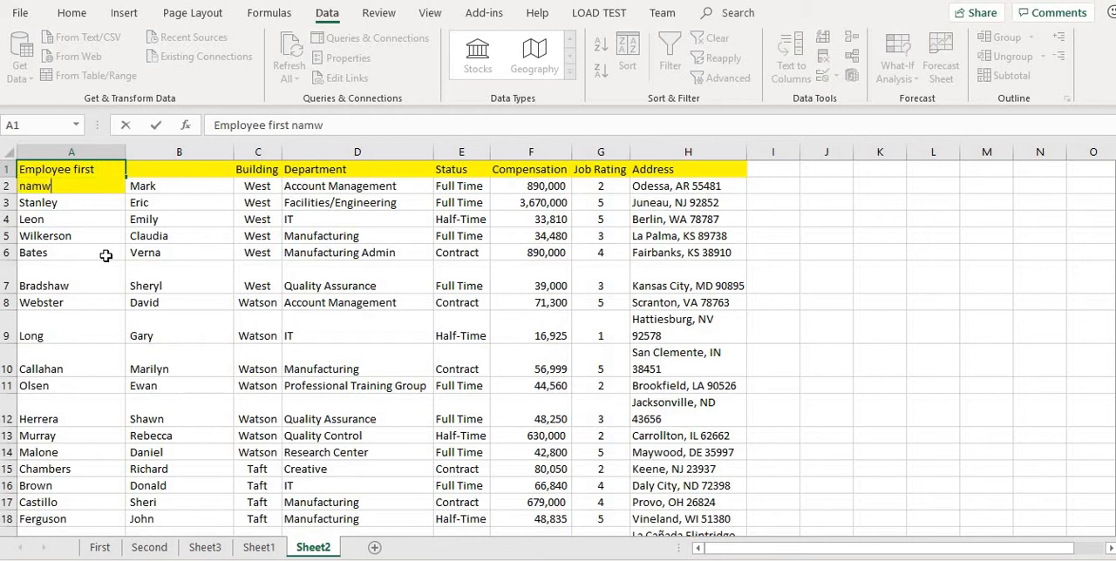
{"action": "key", "text": "BackSpace"}
{"action": "type", "text": "e"}
{"action": "double_click", "coordinate": [175, 166]}
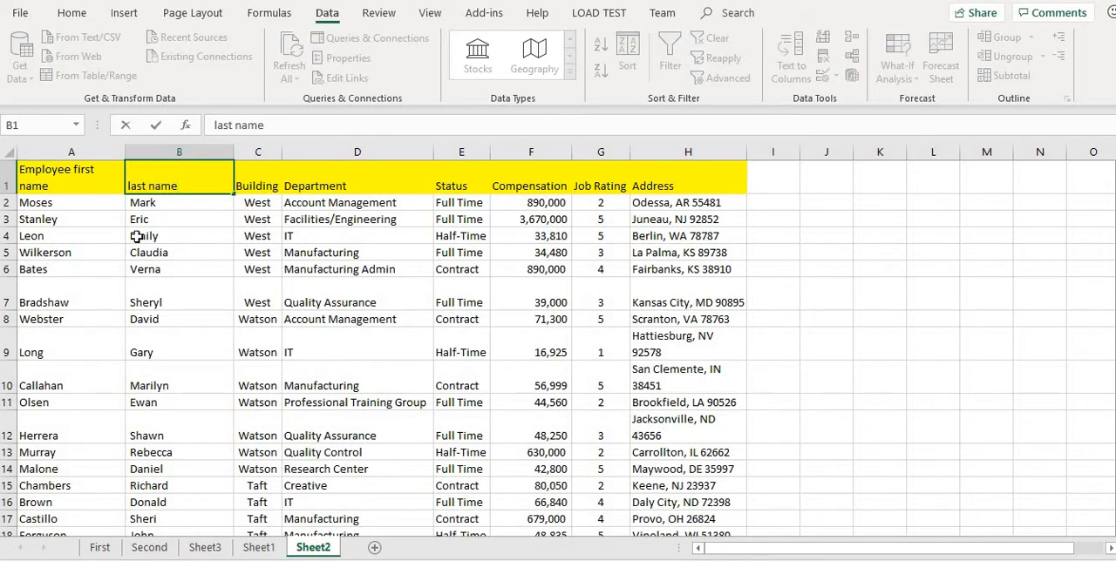
{"action": "left_click", "coordinate": [165, 274]}
Sort the whole table from A to Z by the last name column, expanding the selection to the adjacent data.
{"action": "left_click", "coordinate": [176, 150]}
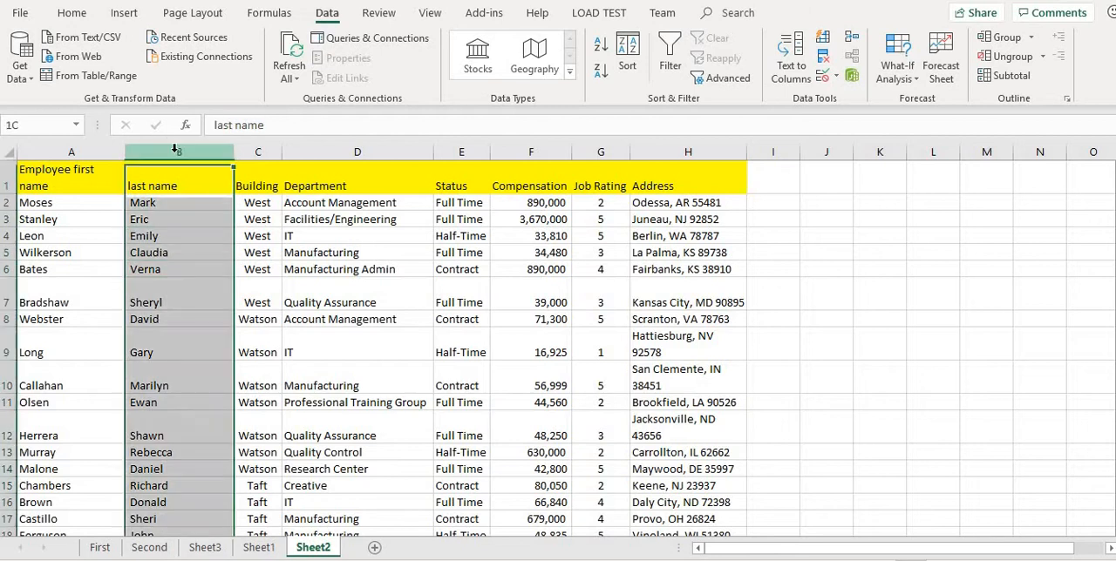
{"action": "left_click", "coordinate": [124, 12]}
{"action": "left_click", "coordinate": [315, 15]}
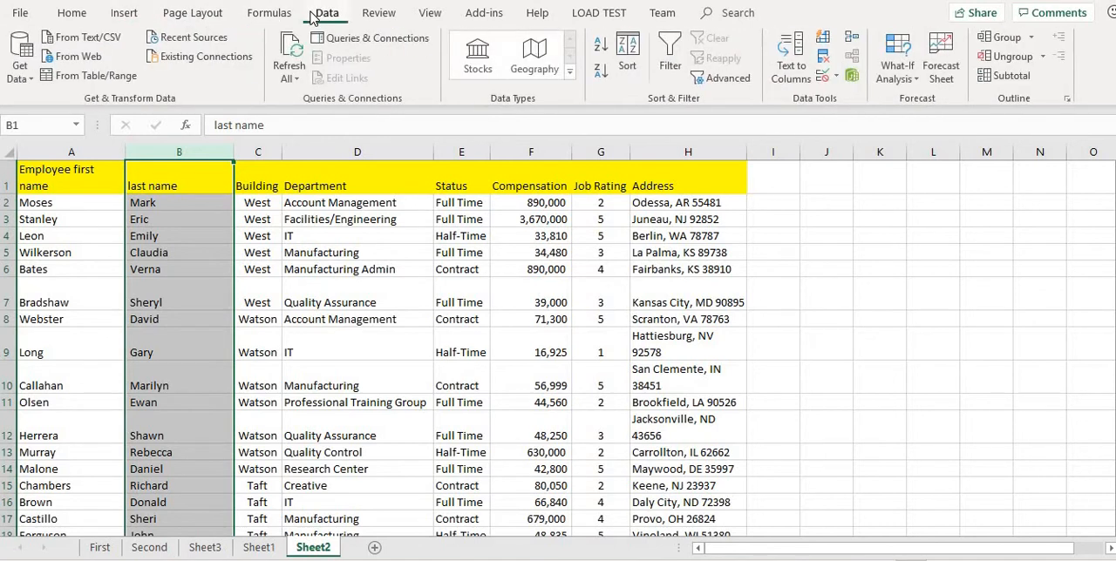
{"action": "left_click", "coordinate": [130, 18]}
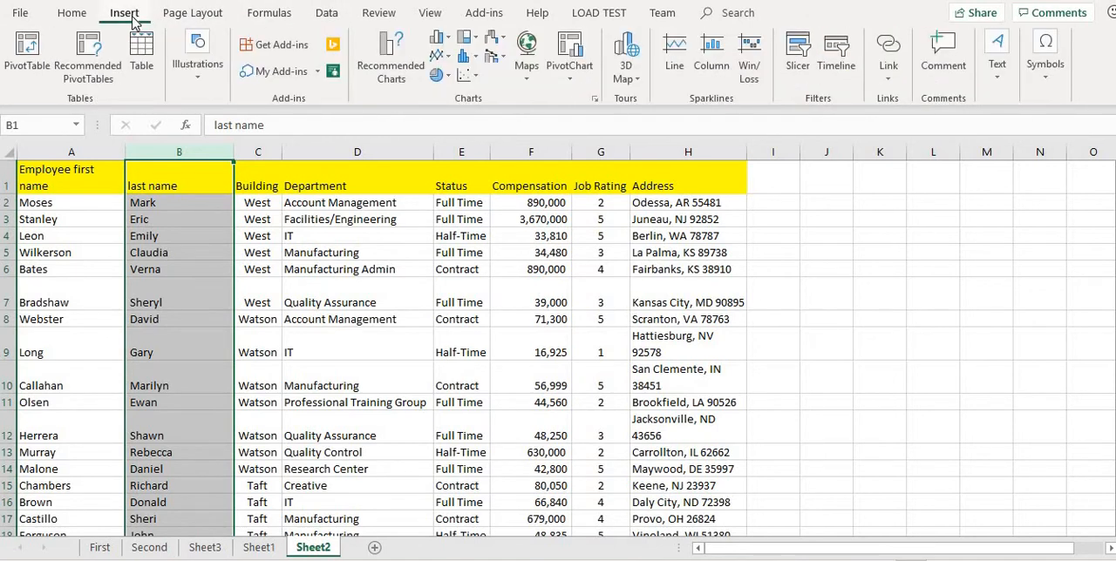
{"action": "left_click", "coordinate": [72, 12]}
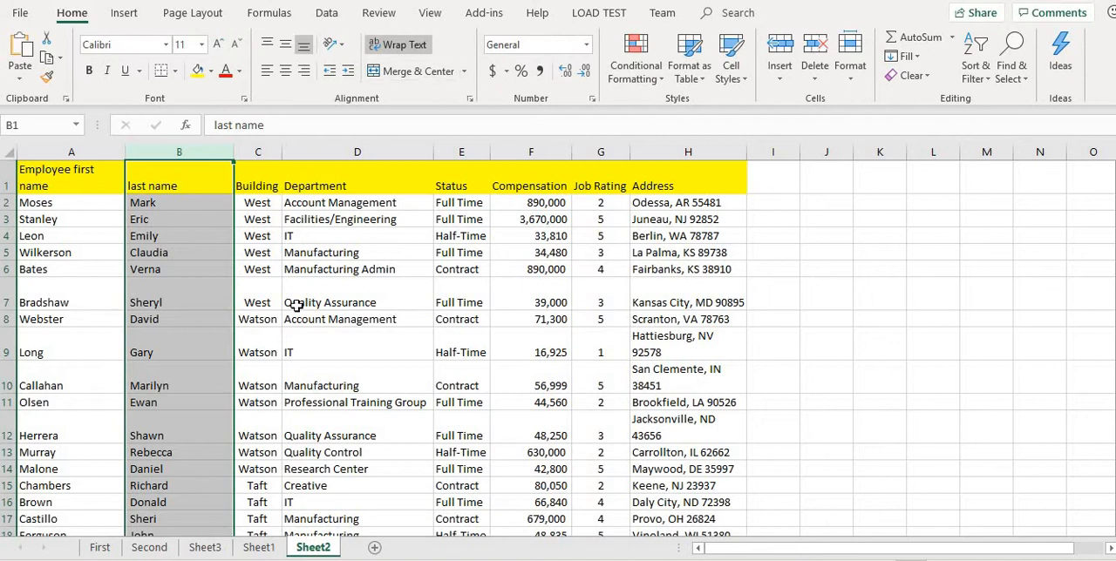
{"action": "left_click", "coordinate": [990, 80]}
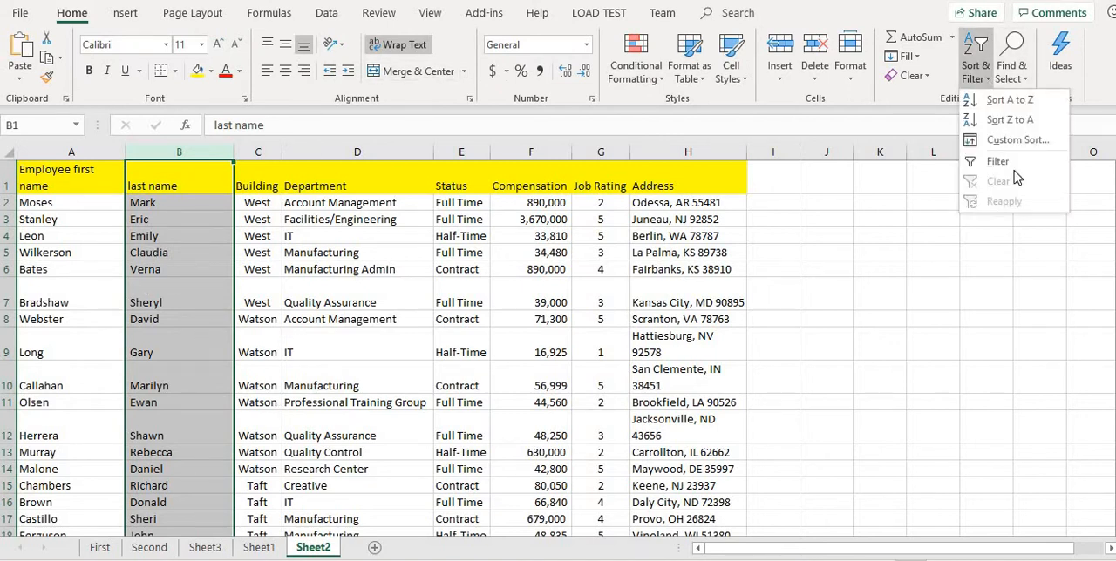
{"action": "left_click", "coordinate": [1011, 101]}
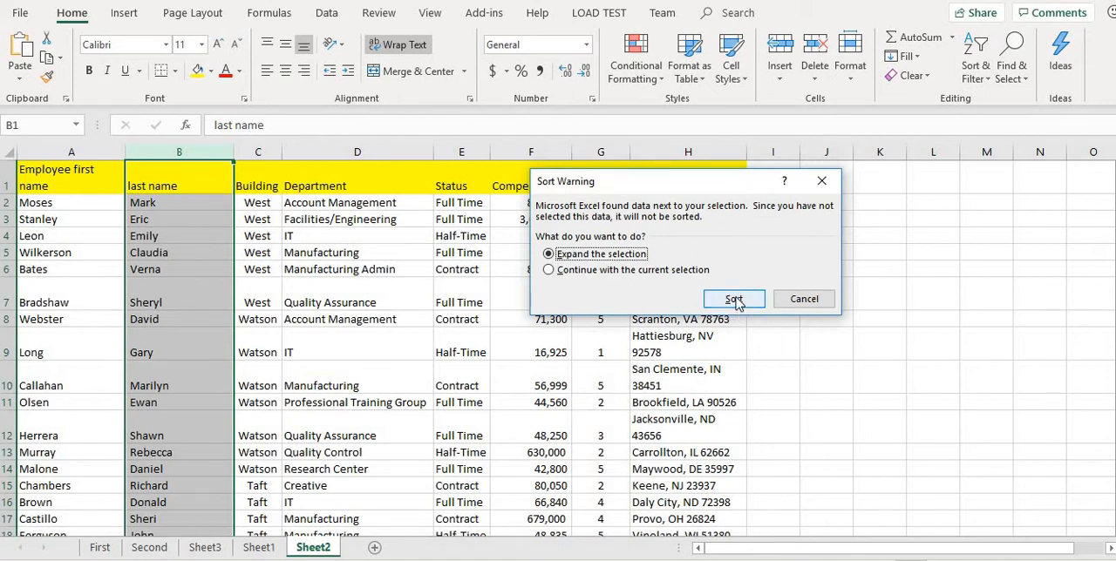
{"action": "left_click", "coordinate": [731, 299]}
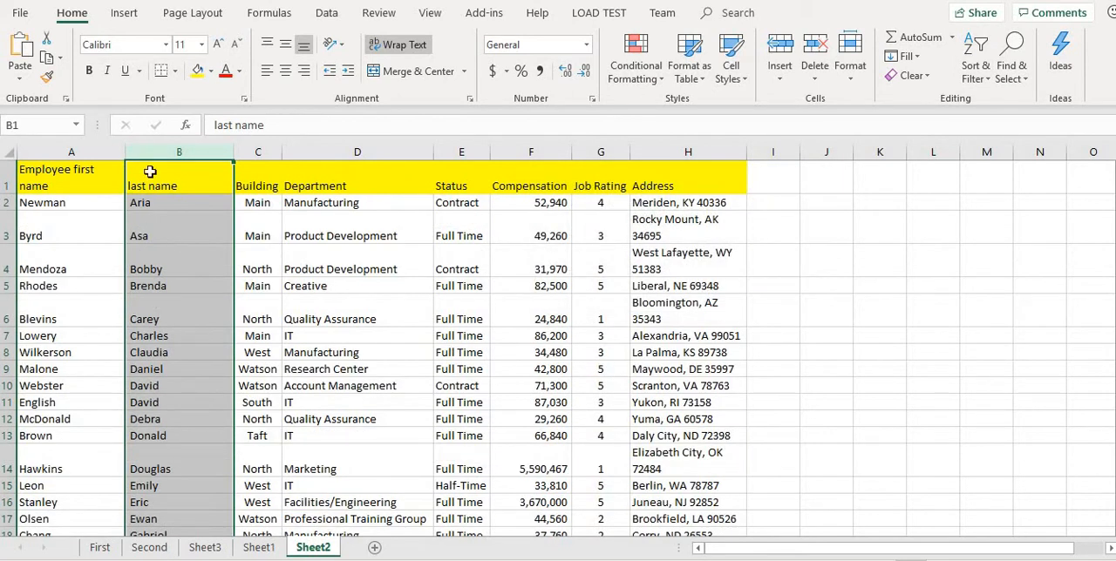
{"action": "left_click", "coordinate": [161, 320]}
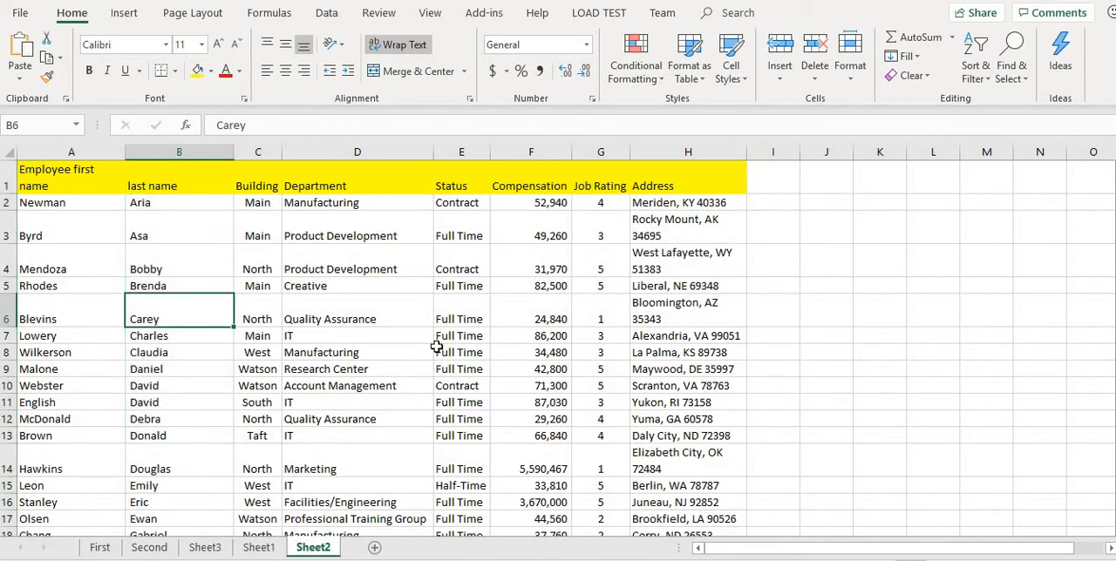
{"action": "left_click", "coordinate": [669, 287]}
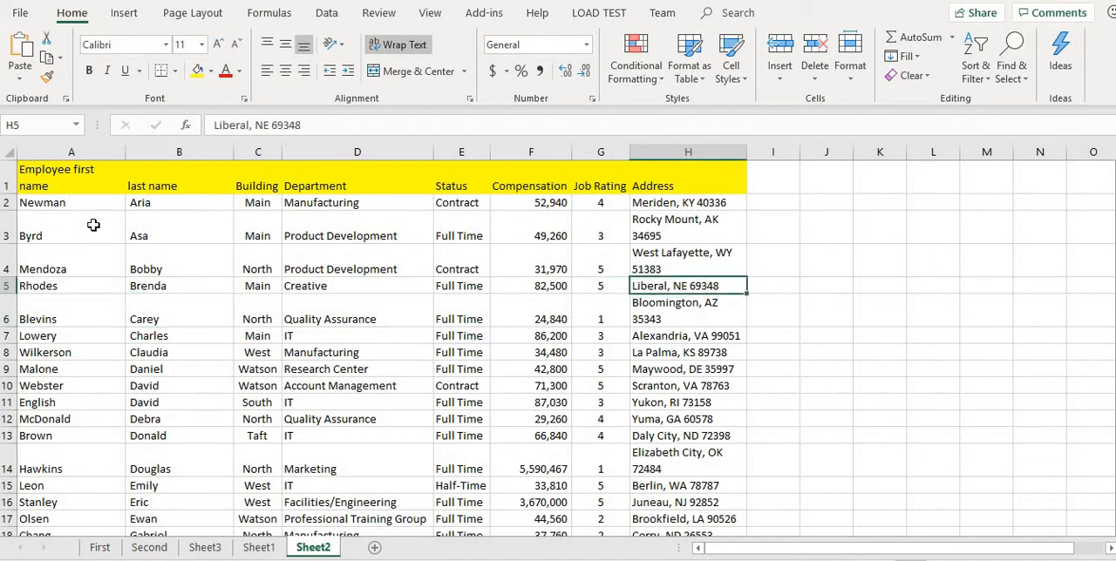
{"action": "left_click", "coordinate": [683, 205]}
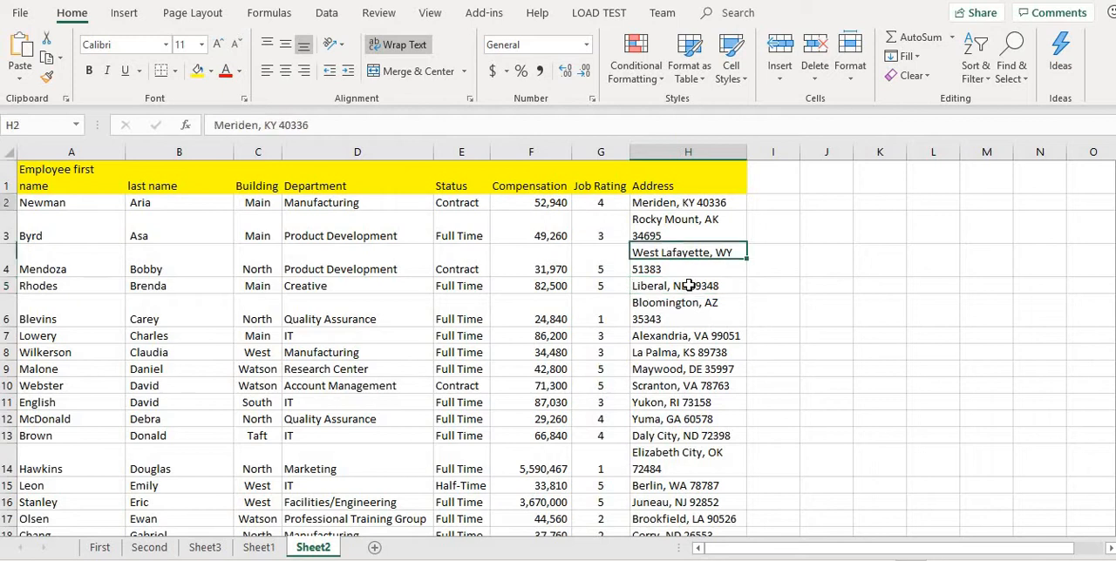
{"action": "left_click", "coordinate": [689, 241]}
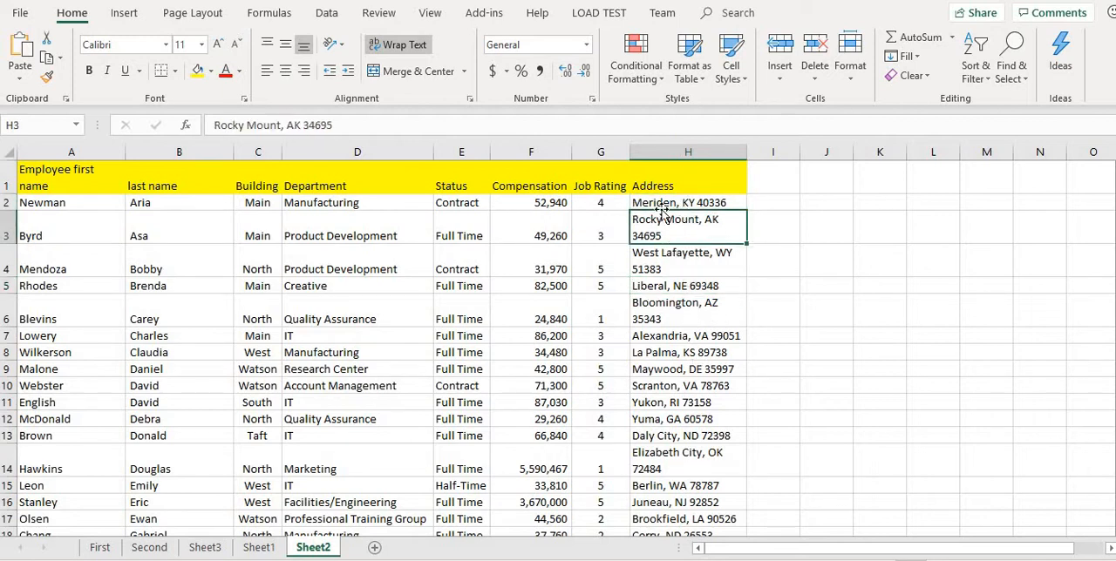
{"action": "left_click", "coordinate": [656, 206]}
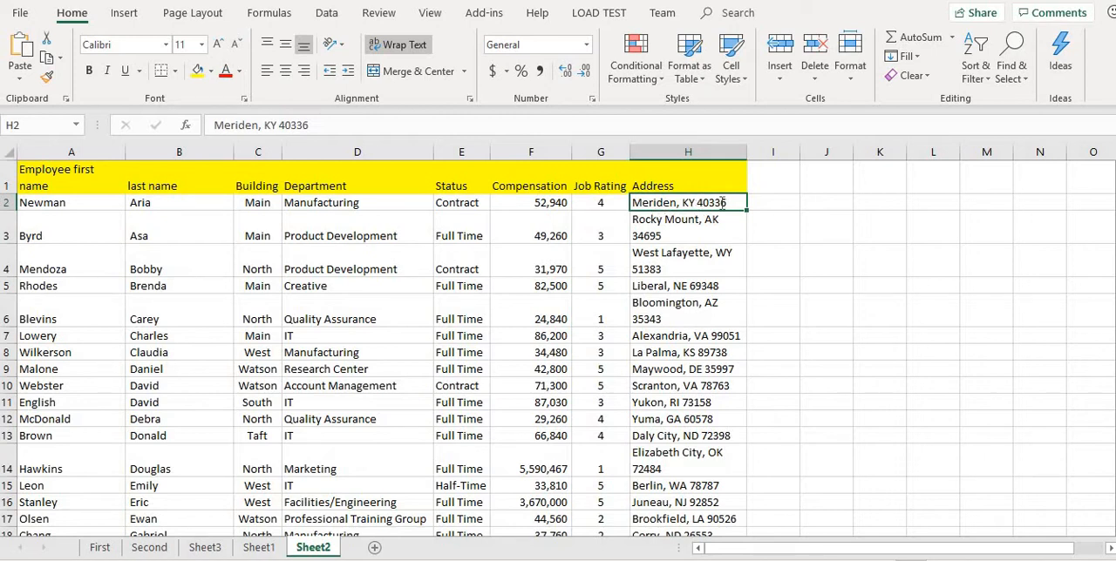
{"action": "left_click", "coordinate": [651, 252]}
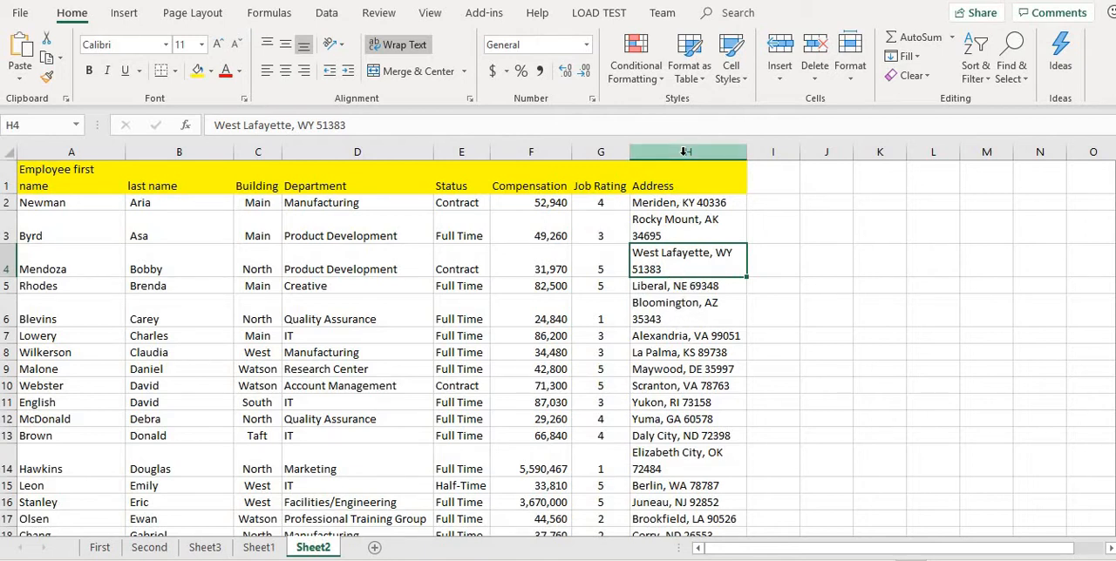
Split the Address column at the commas with Text to Columns, separating the city from the state and ZIP code.
{"action": "left_click", "coordinate": [685, 152]}
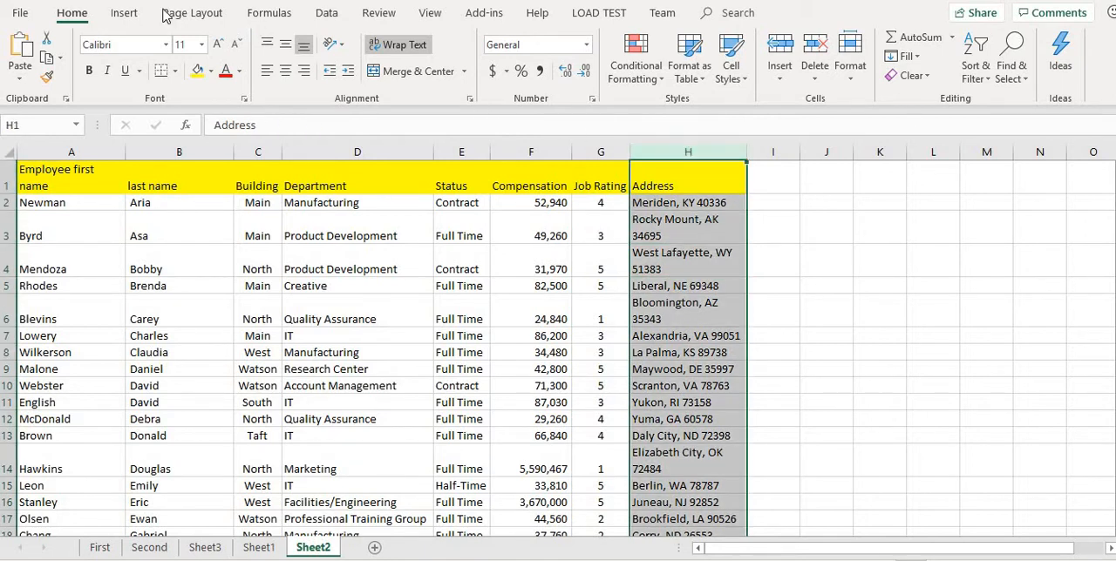
{"action": "left_click", "coordinate": [125, 14]}
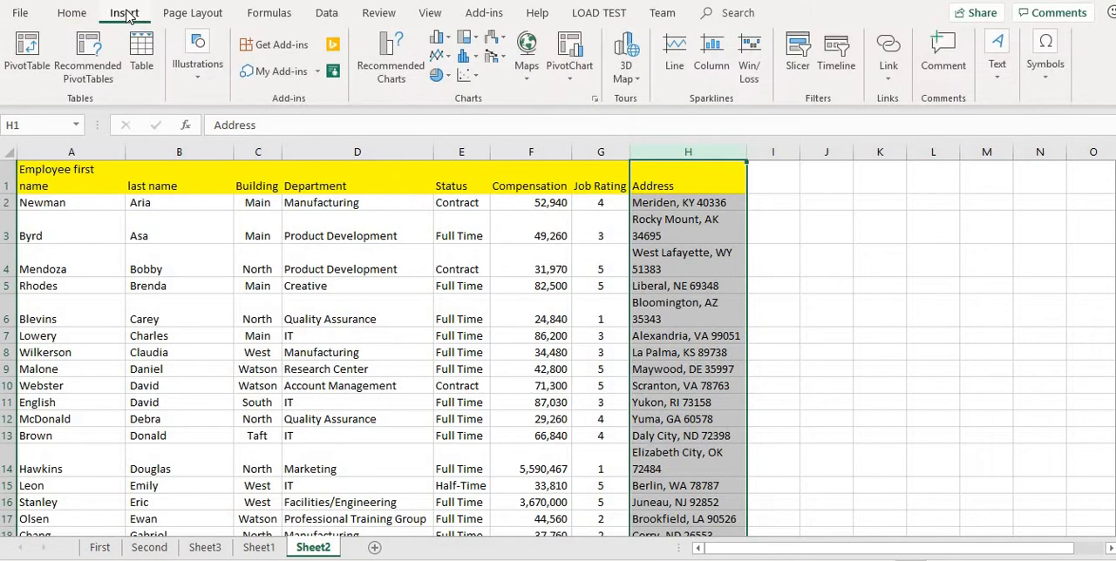
{"action": "left_click", "coordinate": [327, 13]}
{"action": "left_click", "coordinate": [792, 59]}
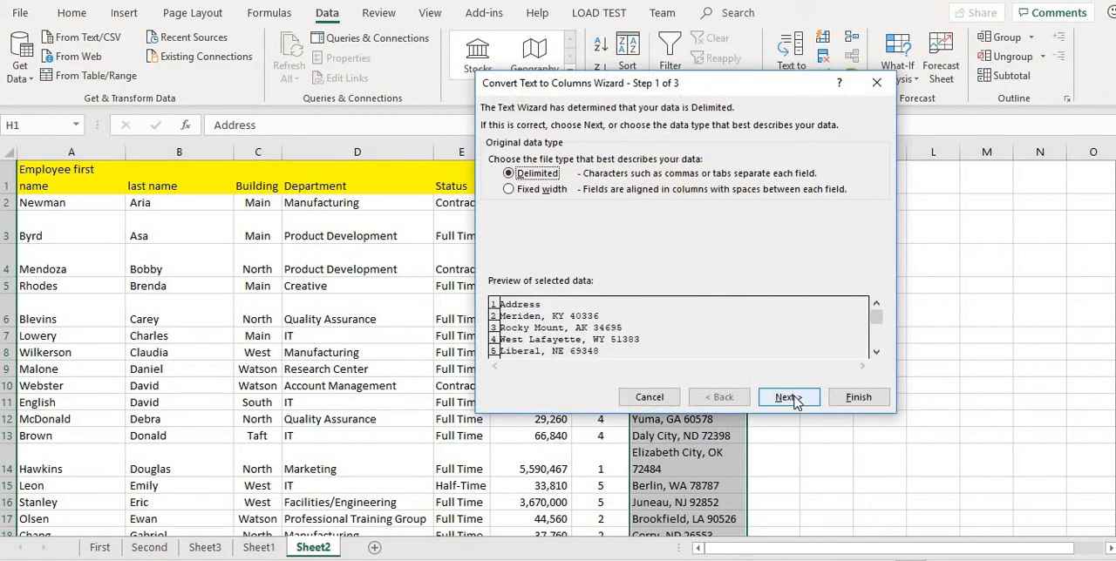
{"action": "left_click", "coordinate": [789, 397]}
{"action": "left_click_drag", "start_coordinate": [567, 90], "coordinate": [217, 72]}
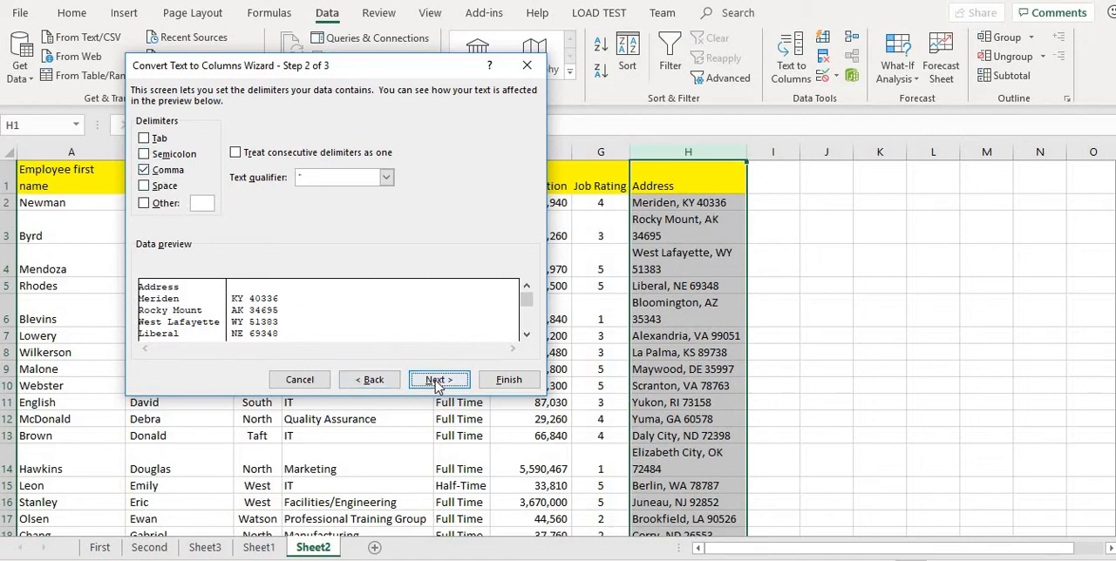
{"action": "left_click", "coordinate": [438, 383]}
{"action": "left_click", "coordinate": [506, 379]}
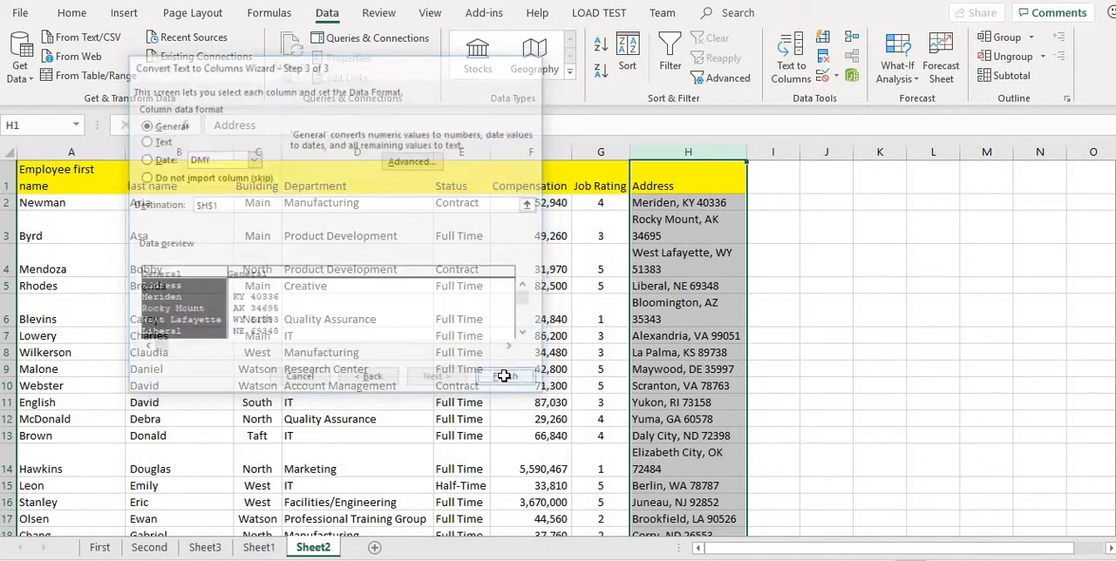
{"action": "left_click", "coordinate": [774, 269]}
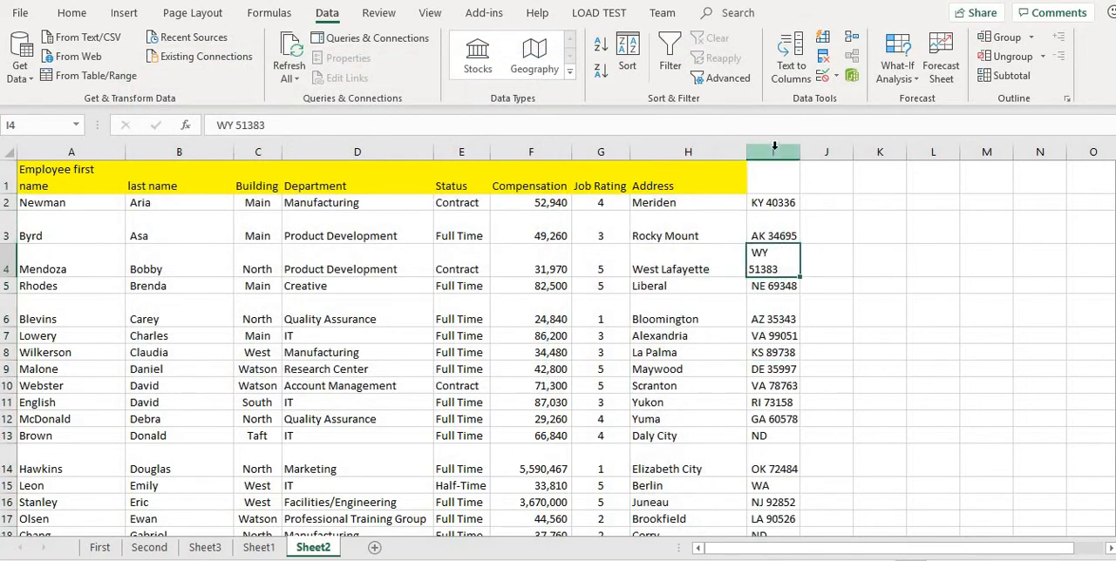
Split the state and ZIP code data in column I at the spaces with Text to Columns, keeping General format and destination $I$1.
{"action": "left_click", "coordinate": [773, 151]}
{"action": "left_click", "coordinate": [784, 54]}
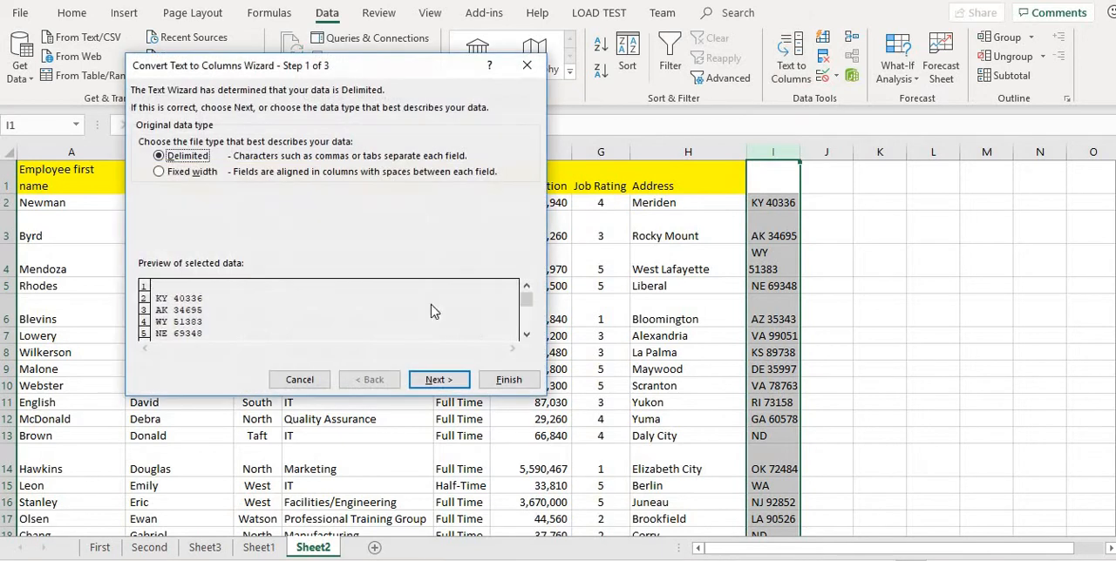
{"action": "left_click", "coordinate": [439, 380]}
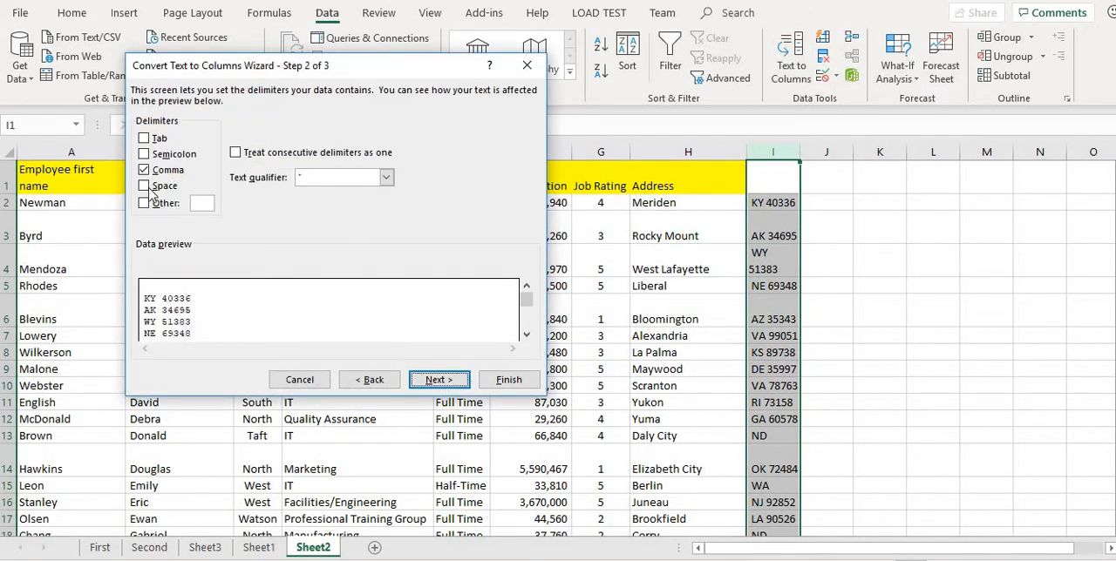
{"action": "left_click", "coordinate": [143, 170]}
{"action": "left_click", "coordinate": [144, 185]}
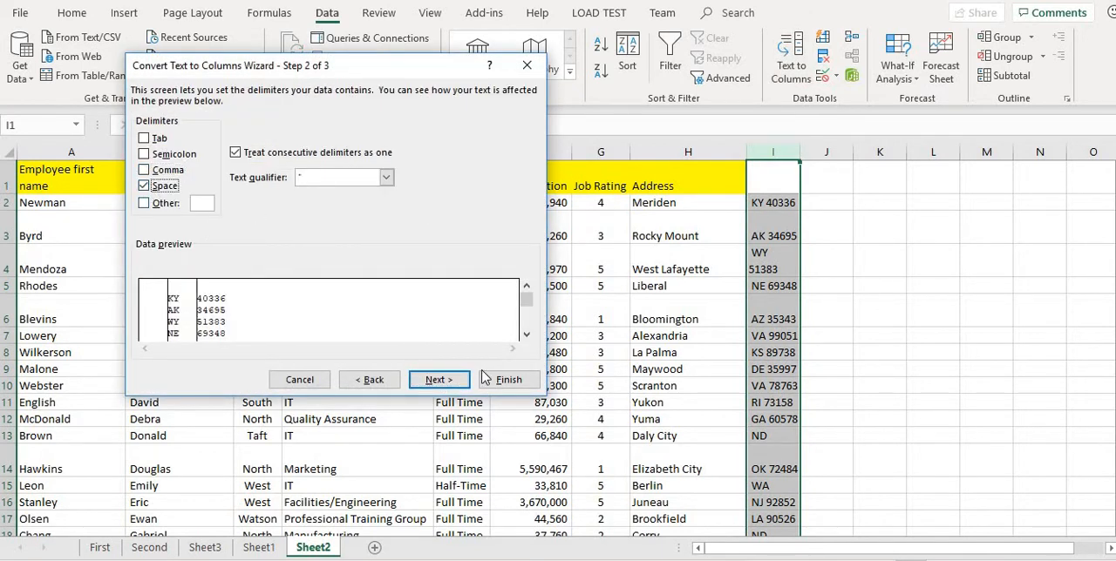
{"action": "left_click", "coordinate": [439, 381]}
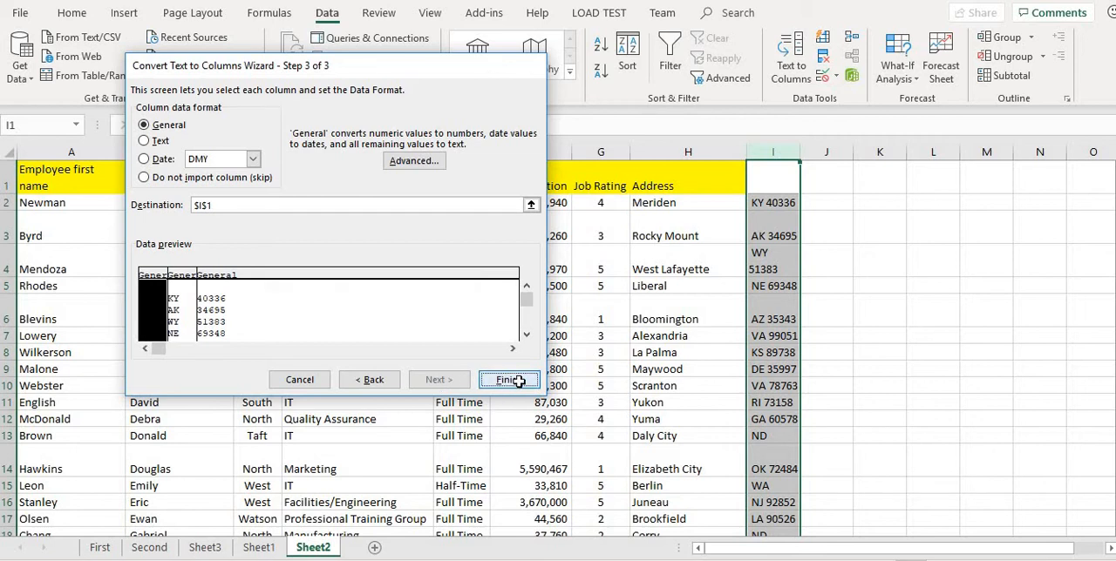
{"action": "left_click", "coordinate": [509, 380]}
Enter "post code" as the header in K1 above the ZIP codes.
{"action": "left_click", "coordinate": [858, 310]}
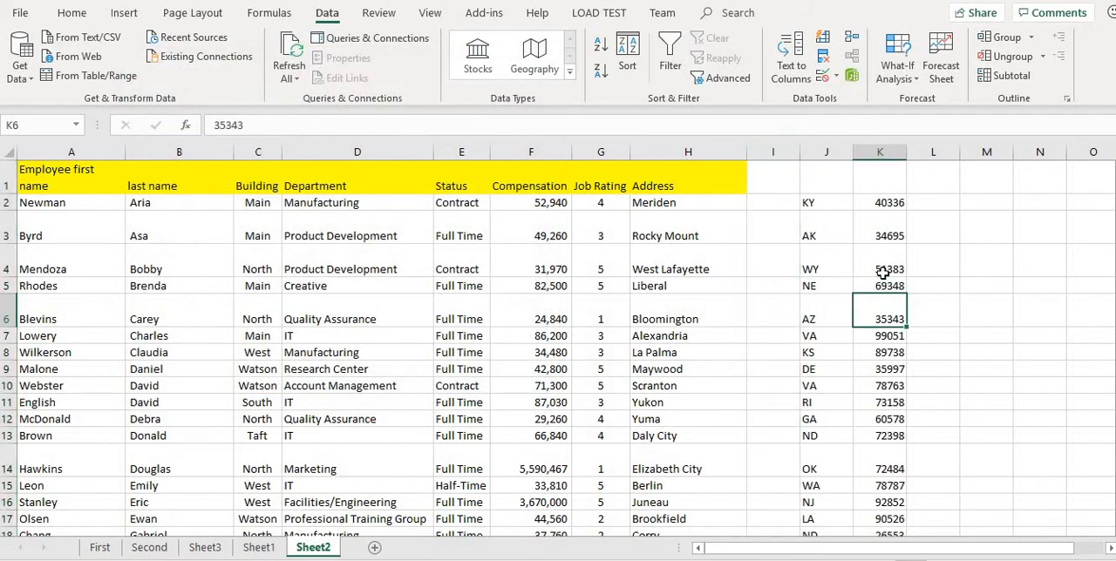
{"action": "double_click", "coordinate": [879, 181]}
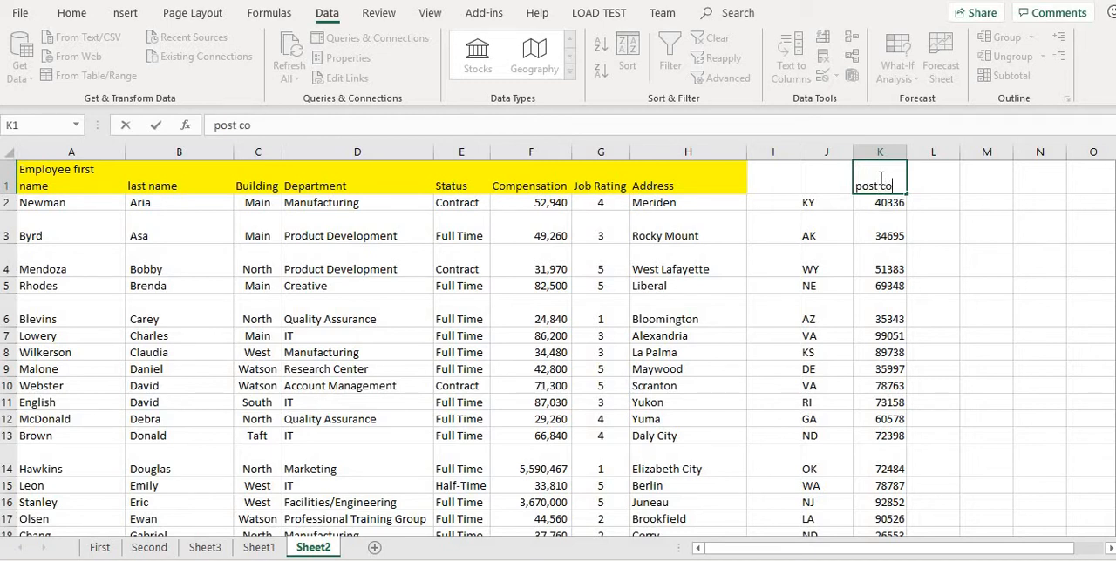
{"action": "left_click", "coordinate": [859, 283]}
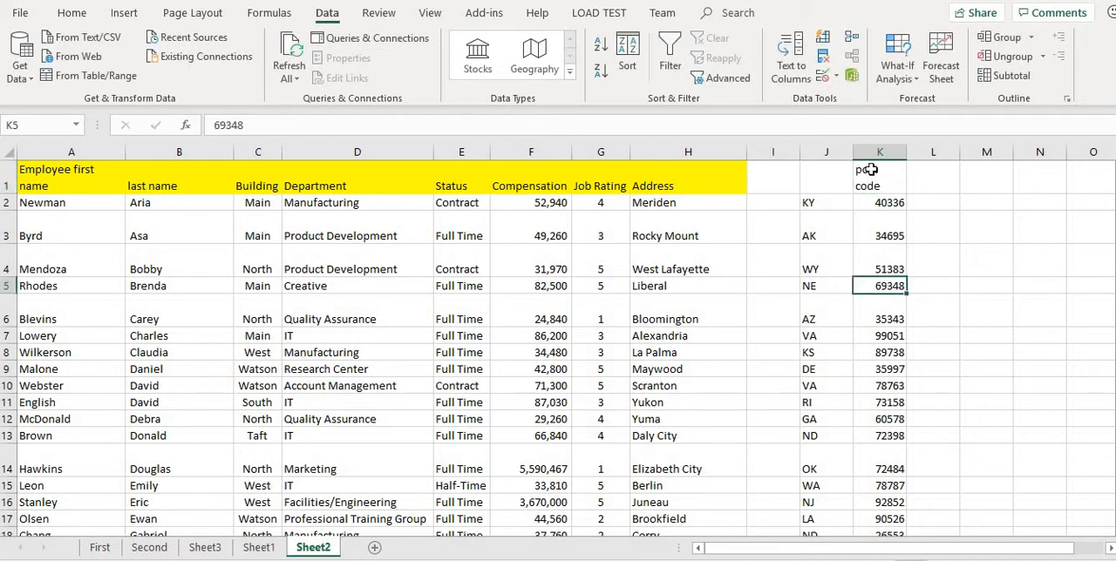
{"action": "left_click", "coordinate": [877, 152]}
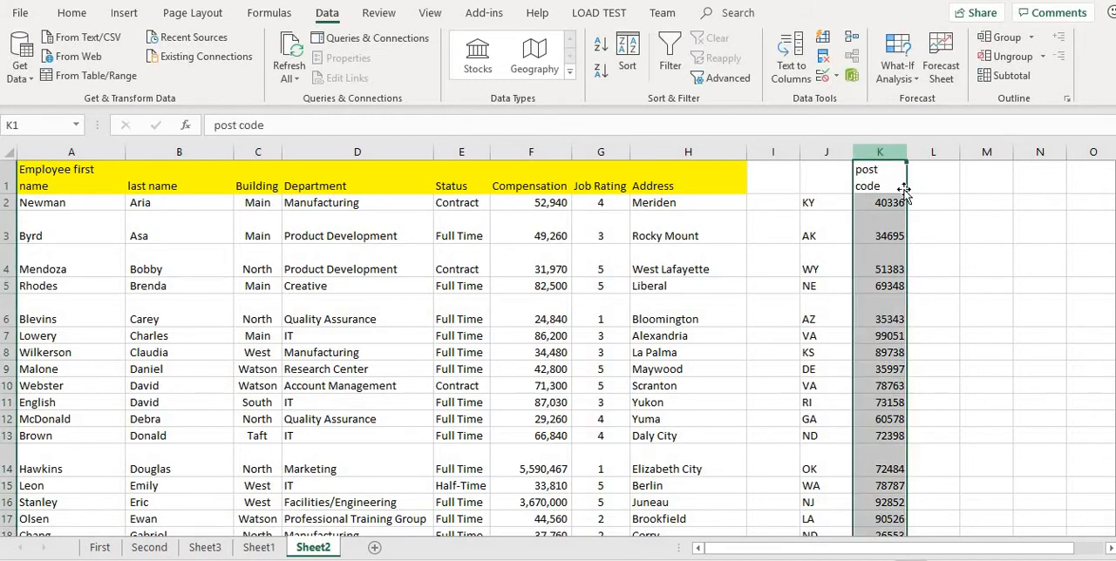
{"action": "left_click", "coordinate": [860, 321]}
{"action": "scroll", "coordinate": [864, 279], "scroll_direction": "down", "scroll_amount": 1}
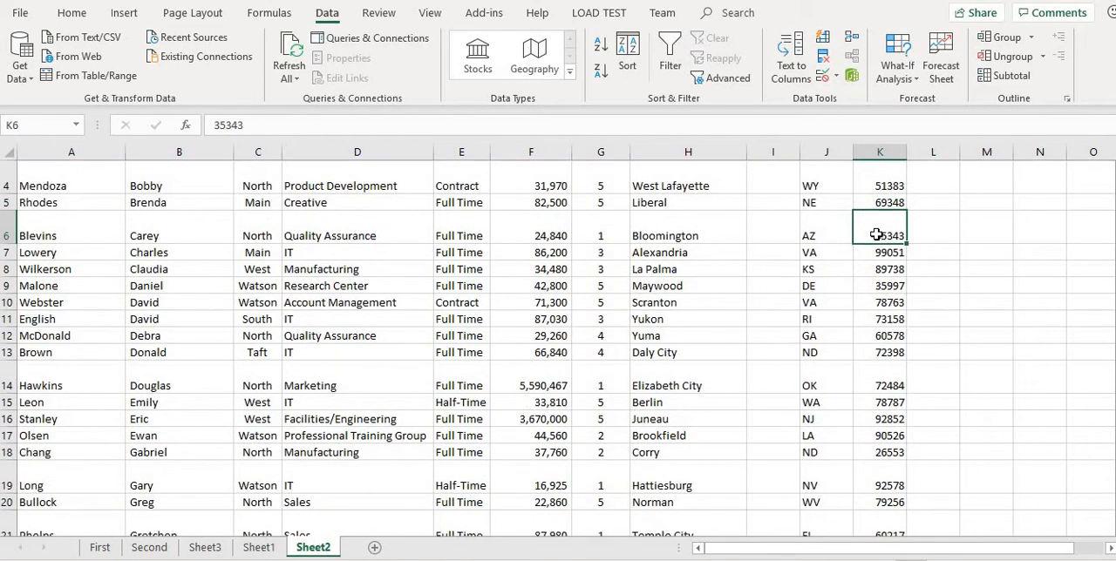
{"action": "scroll", "coordinate": [834, 341], "scroll_direction": "up", "scroll_amount": 1}
{"action": "left_click", "coordinate": [878, 230]}
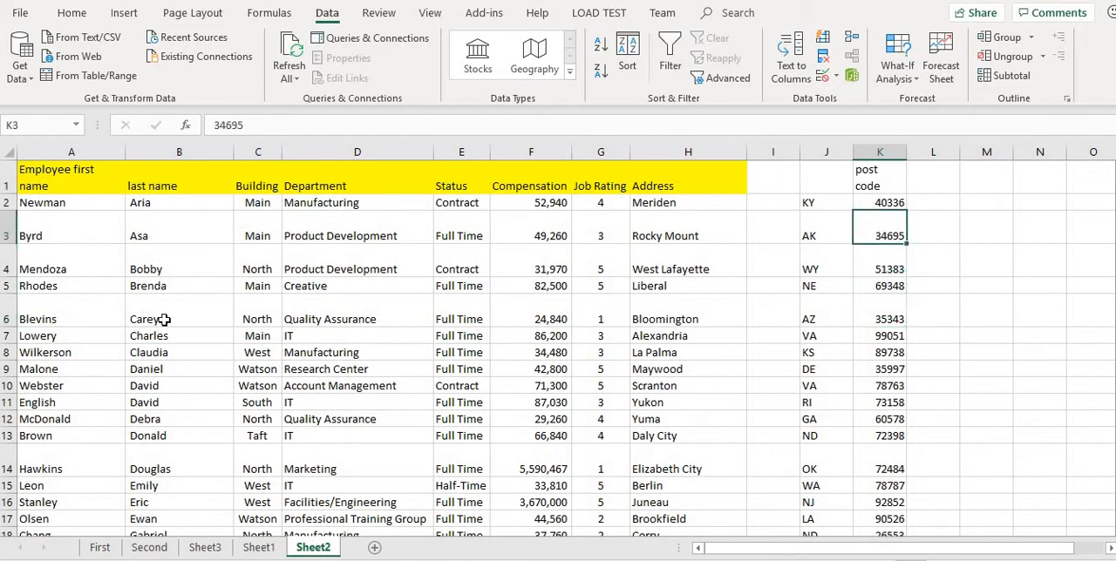
{"action": "left_click", "coordinate": [387, 306]}
Run Remove Duplicates on the employee table with all columns from Employee first name to Address selected and the header option on.
{"action": "left_click", "coordinate": [71, 310]}
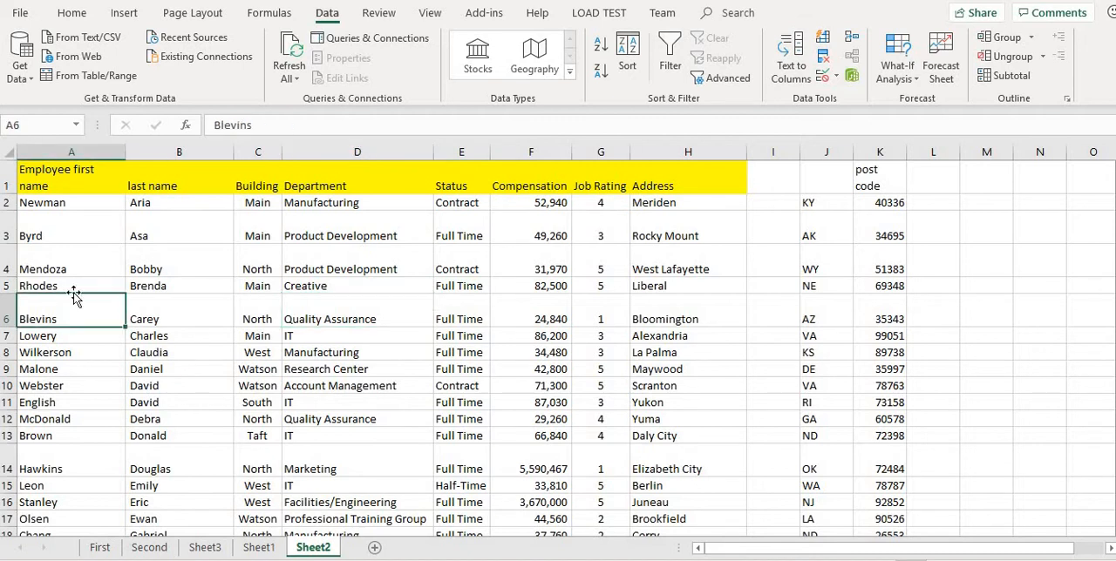
{"action": "left_click", "coordinate": [824, 57]}
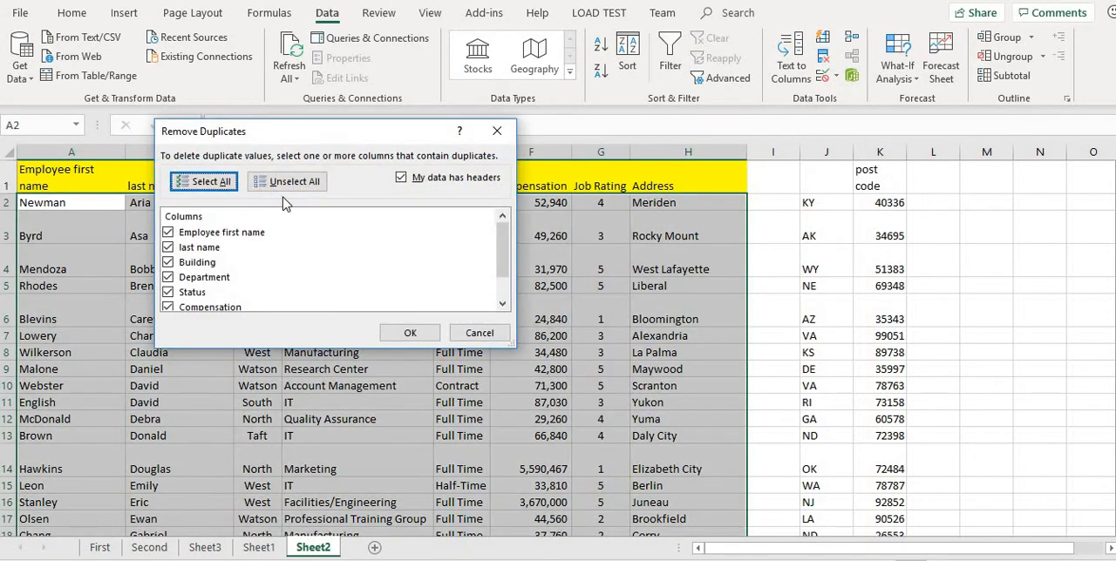
{"action": "left_click_drag", "start_coordinate": [608, 125], "coordinate": [764, 113]}
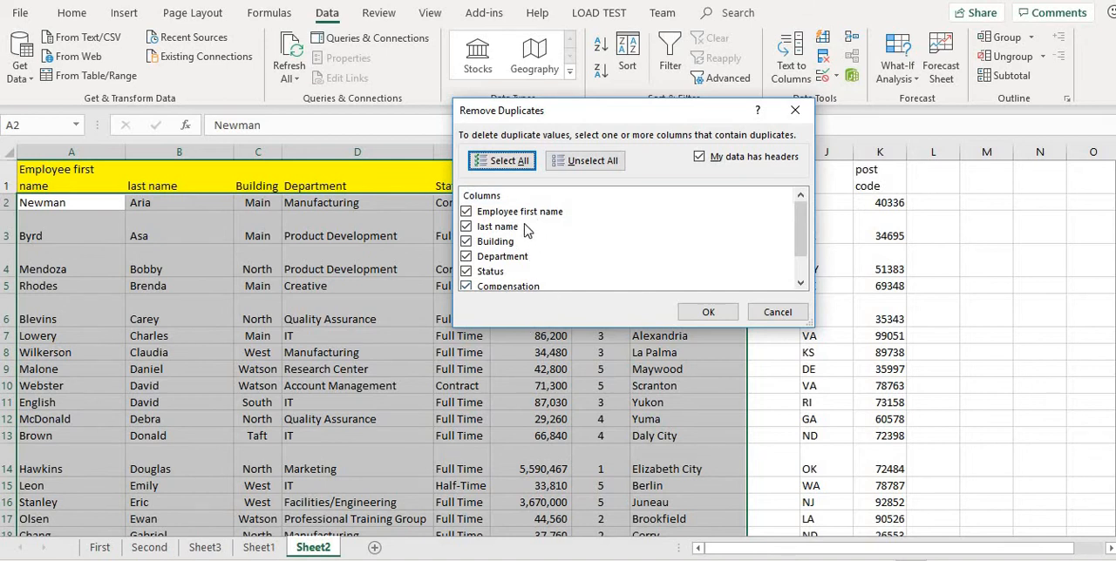
{"action": "scroll", "coordinate": [527, 229], "scroll_direction": "down", "scroll_amount": 1}
{"action": "scroll", "coordinate": [526, 229], "scroll_direction": "up", "scroll_amount": 1}
{"action": "left_click", "coordinate": [708, 312]}
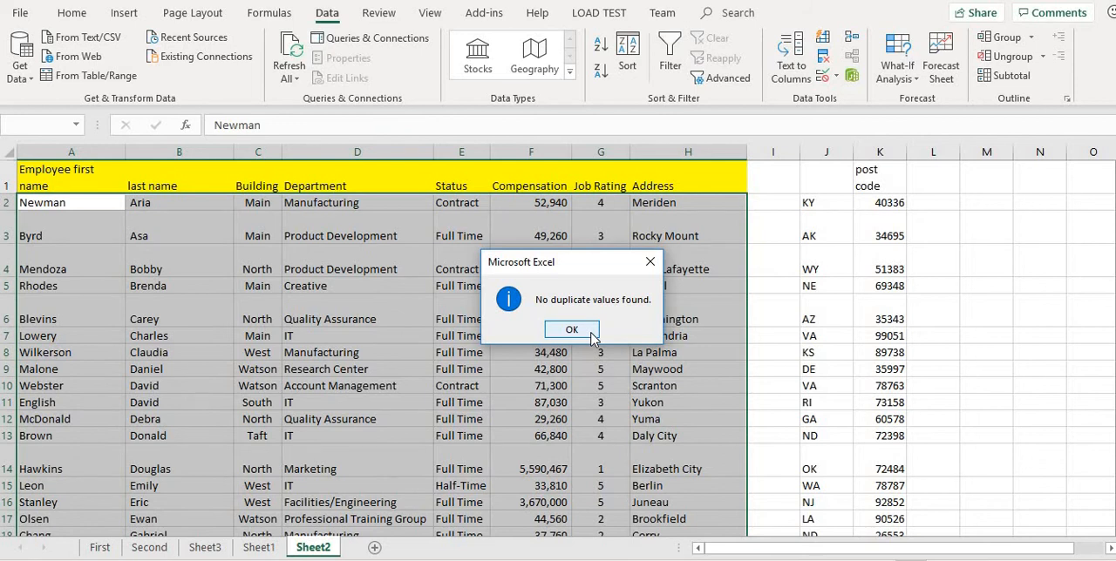
{"action": "left_click", "coordinate": [572, 330]}
Copy the last two employee rows, 52 and 53, and insert the copies directly below the table at row 54.
{"action": "scroll", "coordinate": [596, 326], "scroll_direction": "down", "scroll_amount": 20}
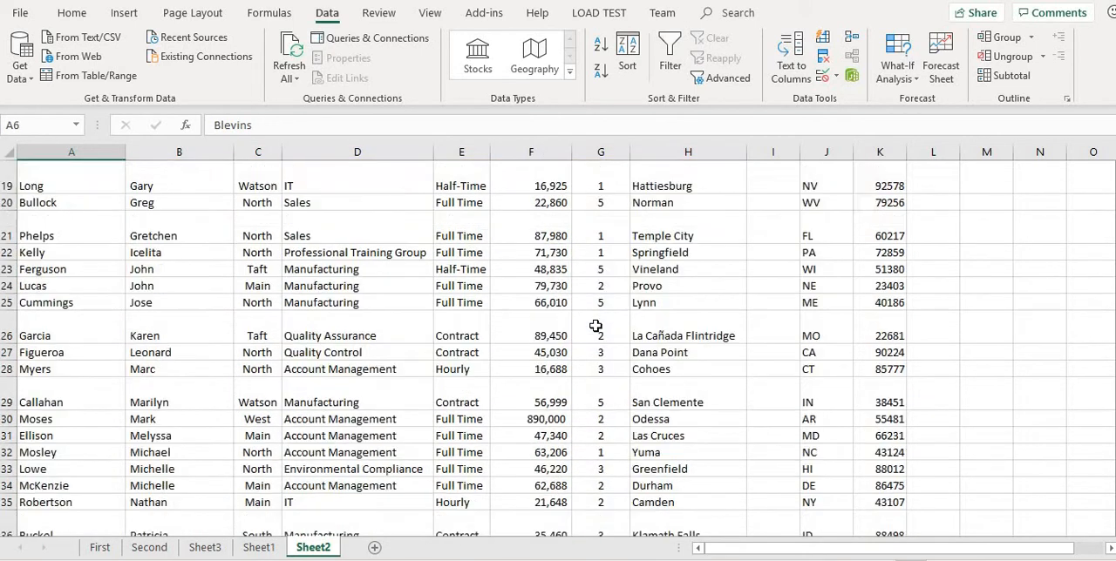
{"action": "scroll", "coordinate": [595, 326], "scroll_direction": "up", "scroll_amount": 6}
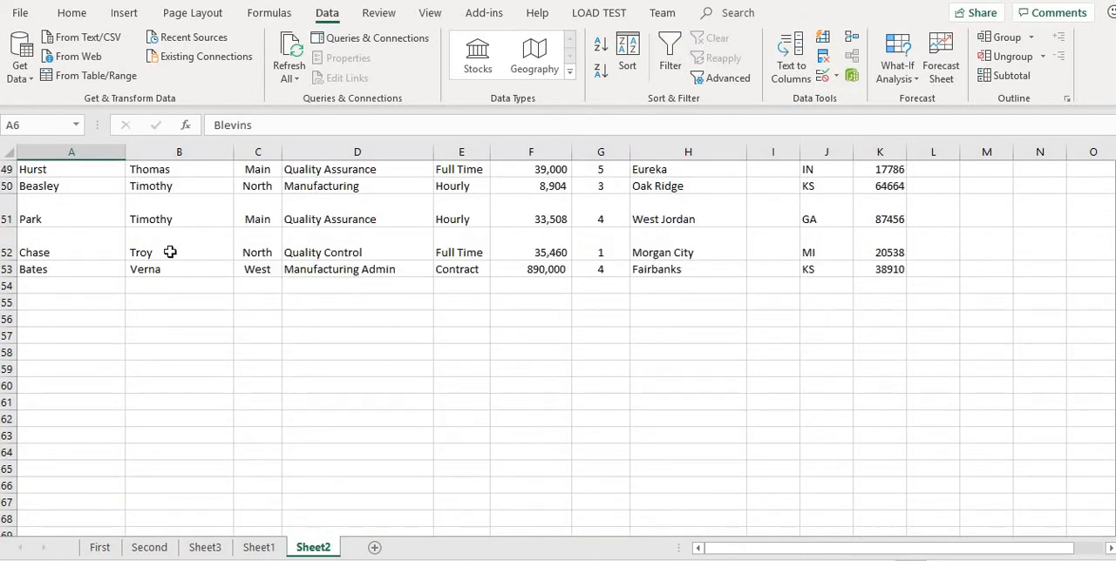
{"action": "left_click", "coordinate": [7, 250]}
{"action": "left_click", "coordinate": [27, 284]}
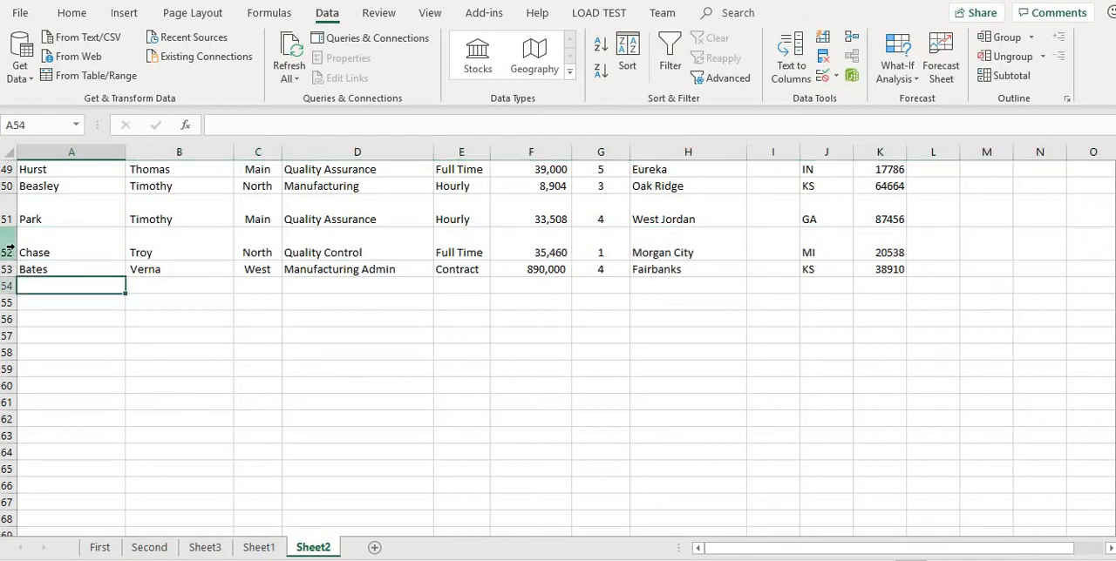
{"action": "left_click", "coordinate": [6, 250]}
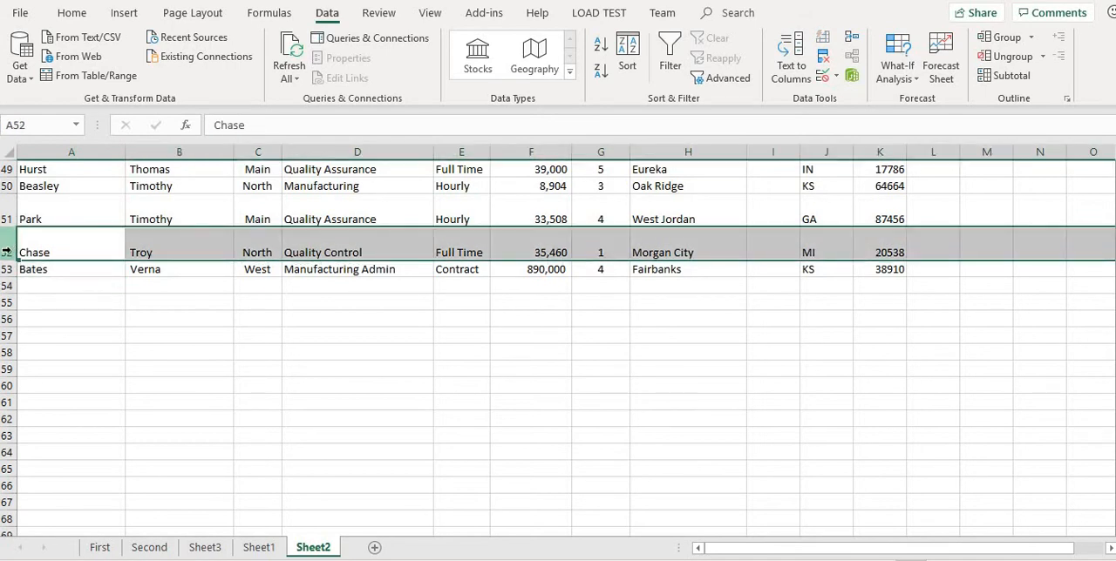
{"action": "left_click_drag", "start_coordinate": [6, 252], "coordinate": [6, 269]}
{"action": "key", "text": "ctrl+c"}
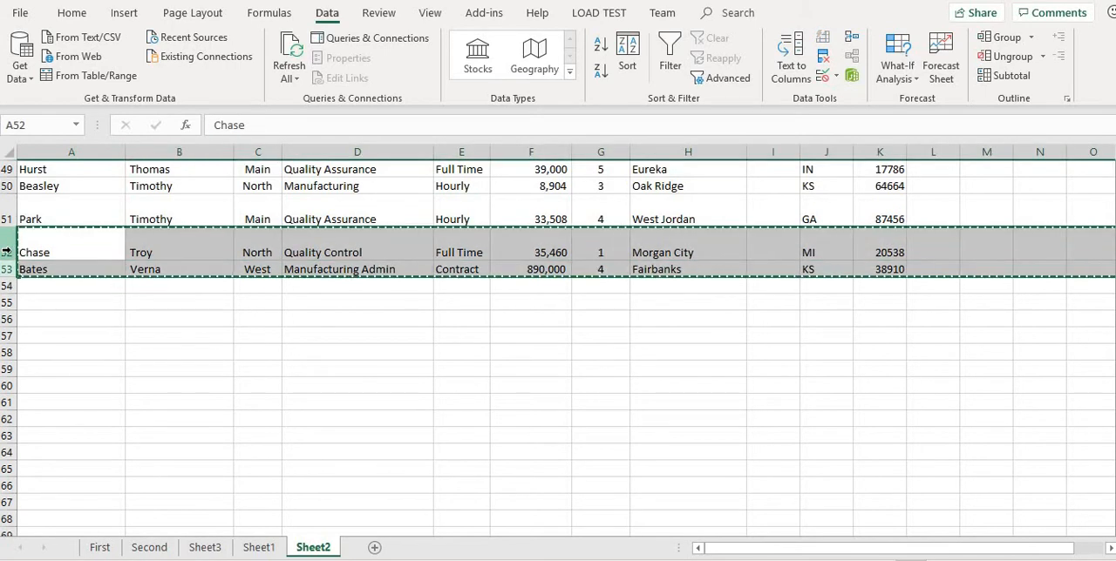
{"action": "right_click", "coordinate": [6, 286]}
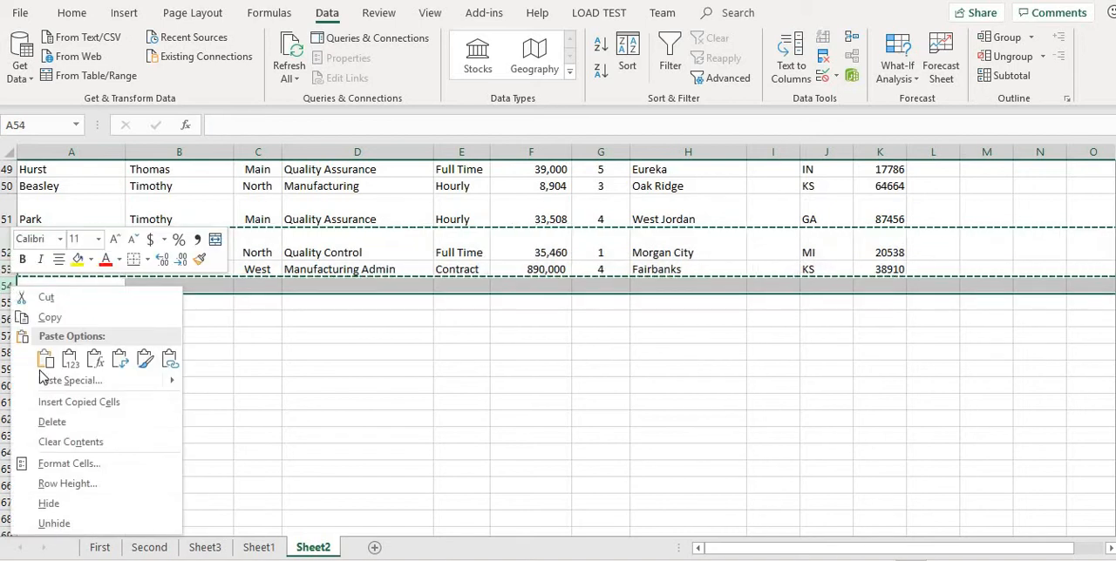
{"action": "left_click", "coordinate": [75, 402]}
{"action": "left_click", "coordinate": [356, 366]}
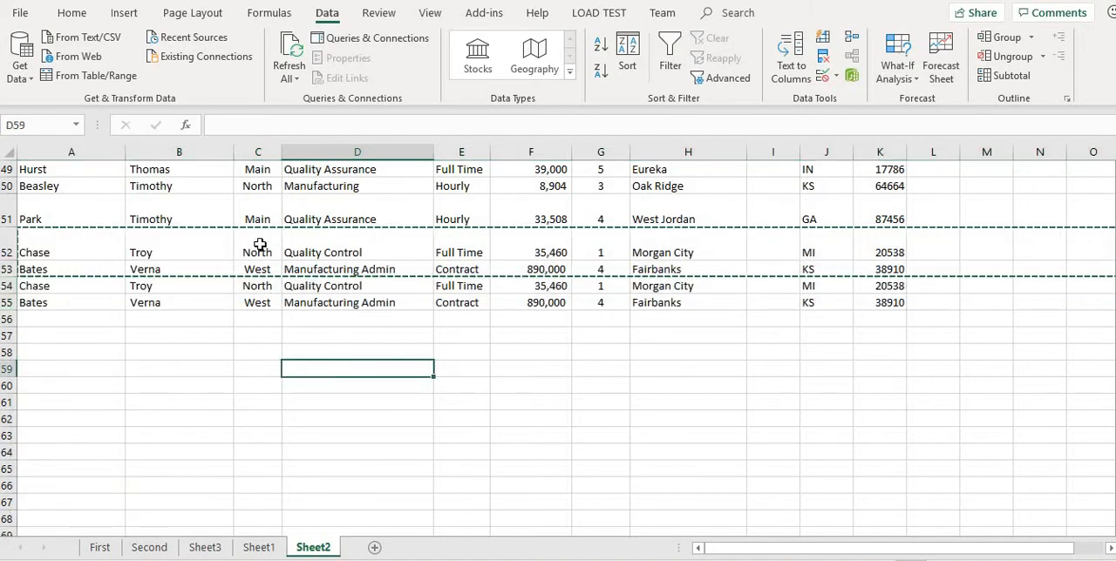
Remove the duplicate rows from the table by comparing every column through Address, and check the rows at the table's end.
{"action": "scroll", "coordinate": [347, 388], "scroll_direction": "up", "scroll_amount": 6}
{"action": "scroll", "coordinate": [347, 388], "scroll_direction": "up", "scroll_amount": 10}
{"action": "left_click", "coordinate": [266, 286]}
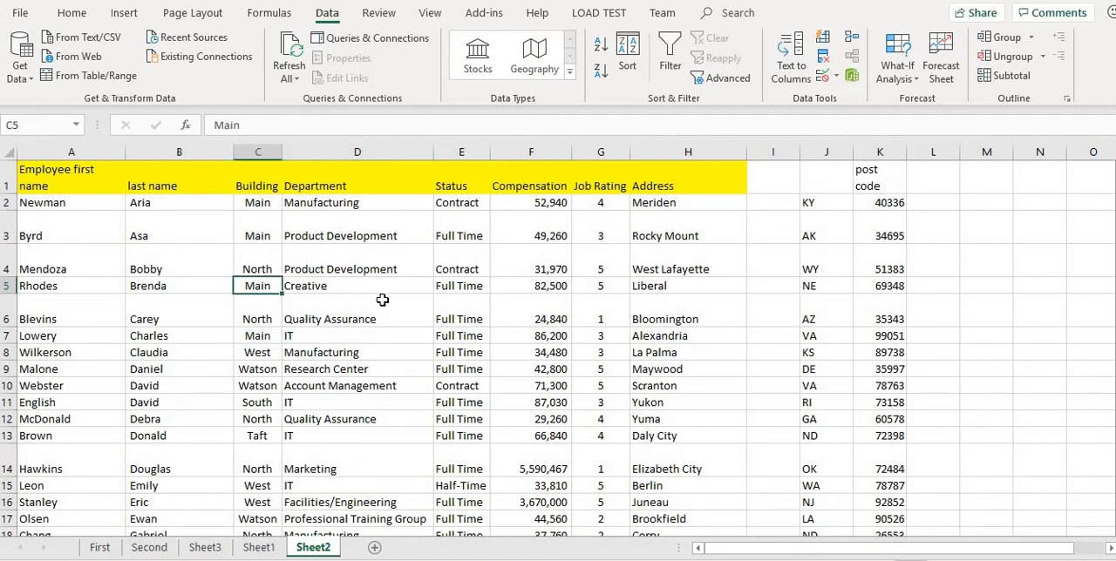
{"action": "left_click", "coordinate": [823, 56]}
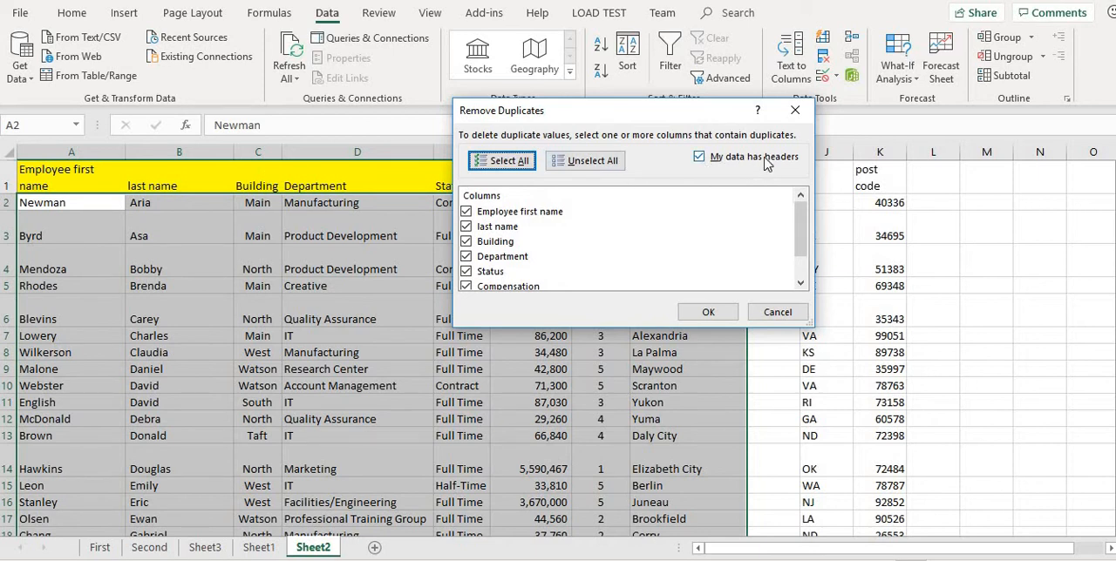
{"action": "scroll", "coordinate": [704, 270], "scroll_direction": "down", "scroll_amount": 1}
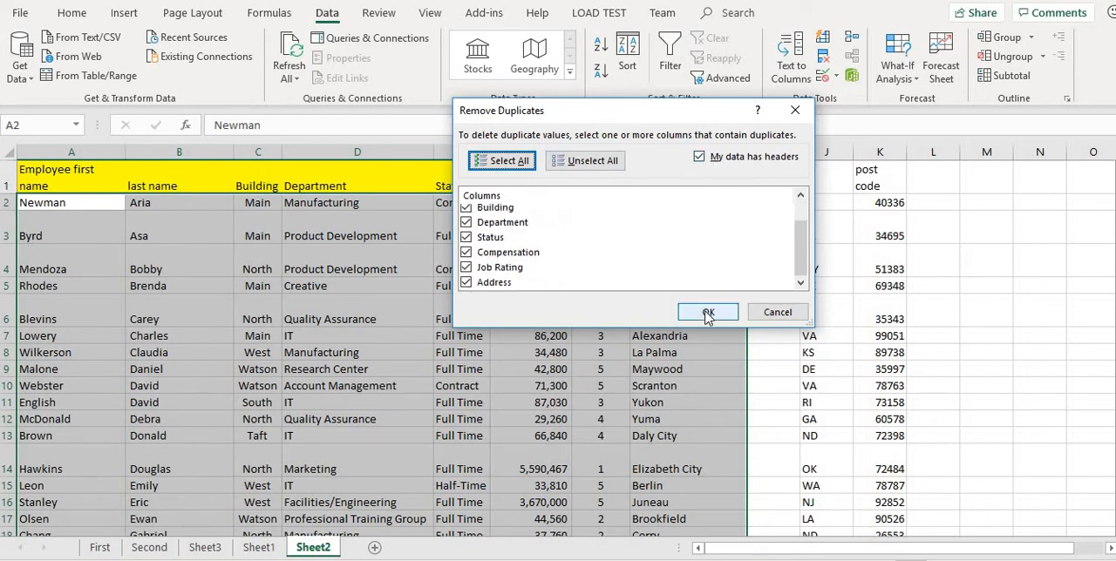
{"action": "left_click", "coordinate": [708, 312]}
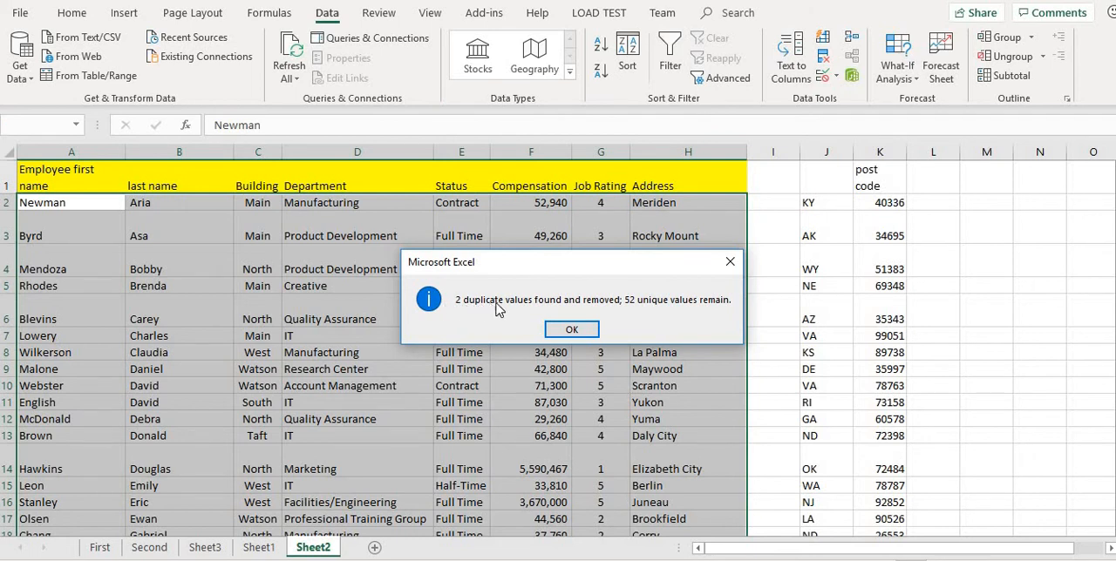
{"action": "left_click", "coordinate": [571, 331]}
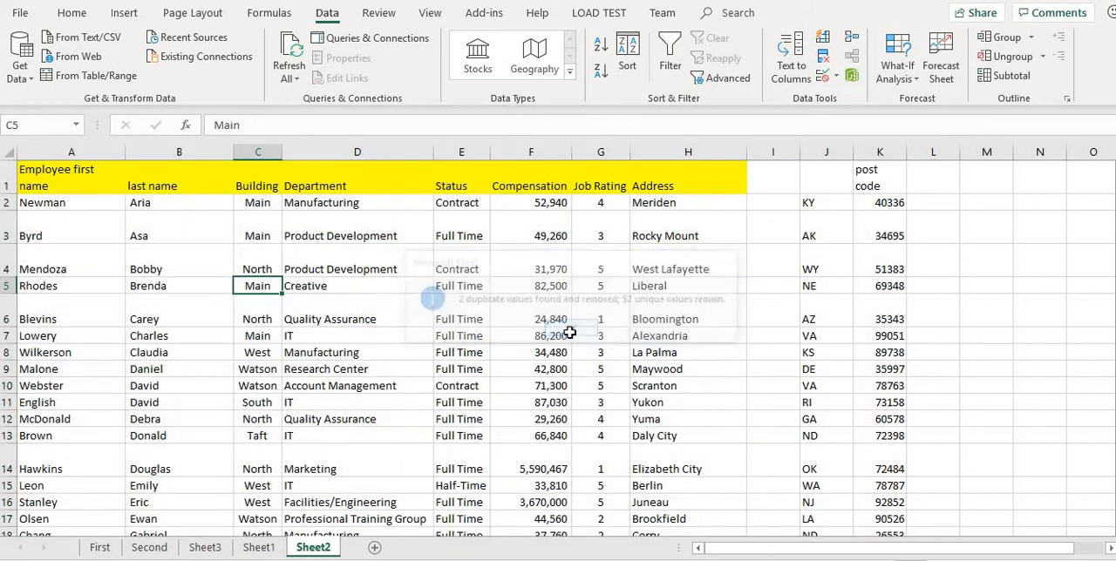
{"action": "scroll", "coordinate": [448, 339], "scroll_direction": "down", "scroll_amount": 18}
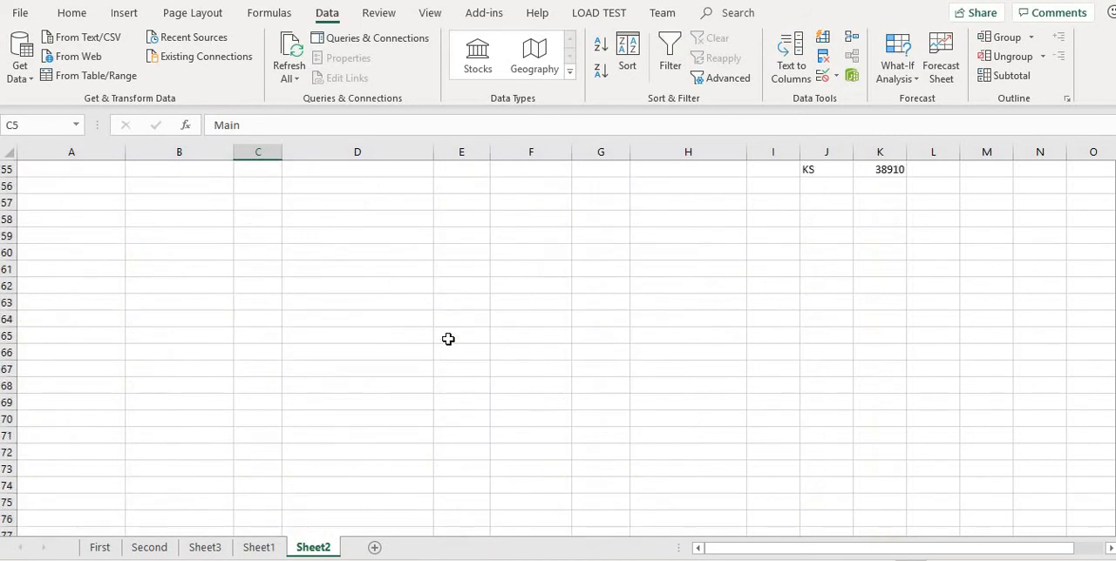
{"action": "scroll", "coordinate": [448, 339], "scroll_direction": "up", "scroll_amount": 4}
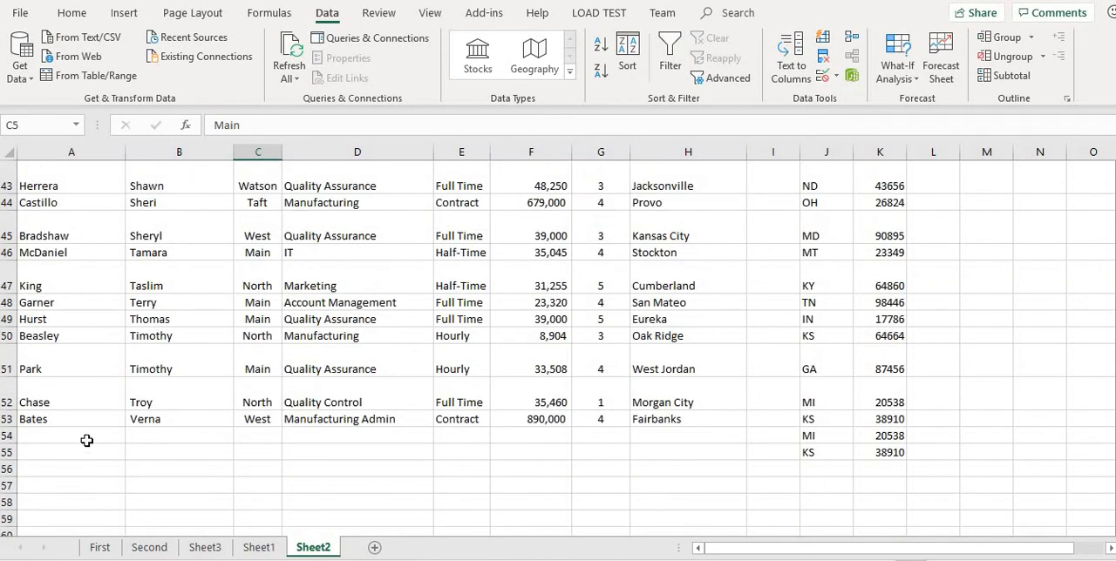
{"action": "left_click", "coordinate": [91, 438]}
{"action": "scroll", "coordinate": [450, 393], "scroll_direction": "up", "scroll_amount": 14}
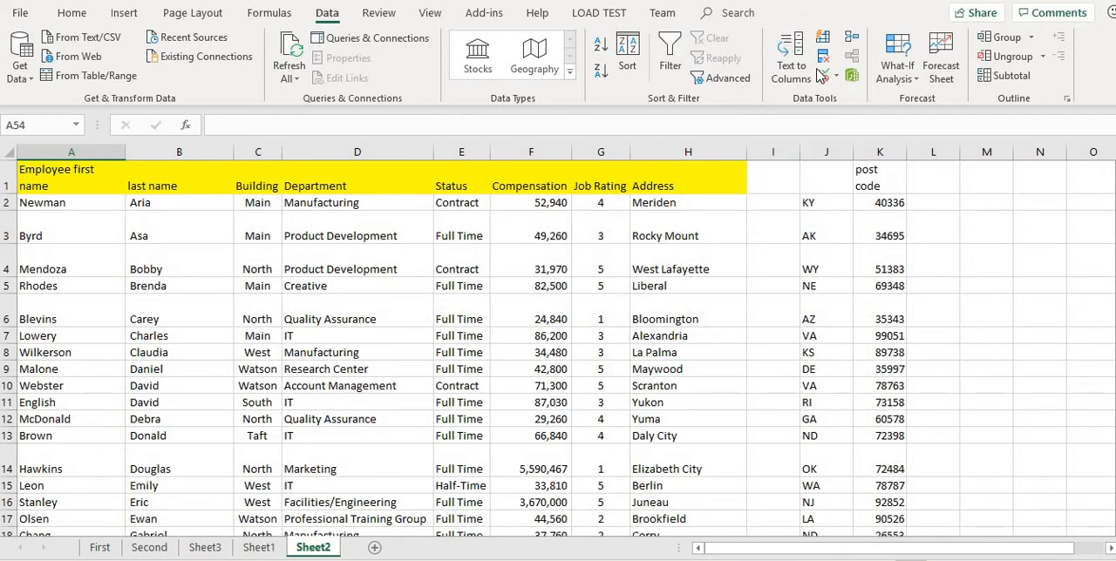